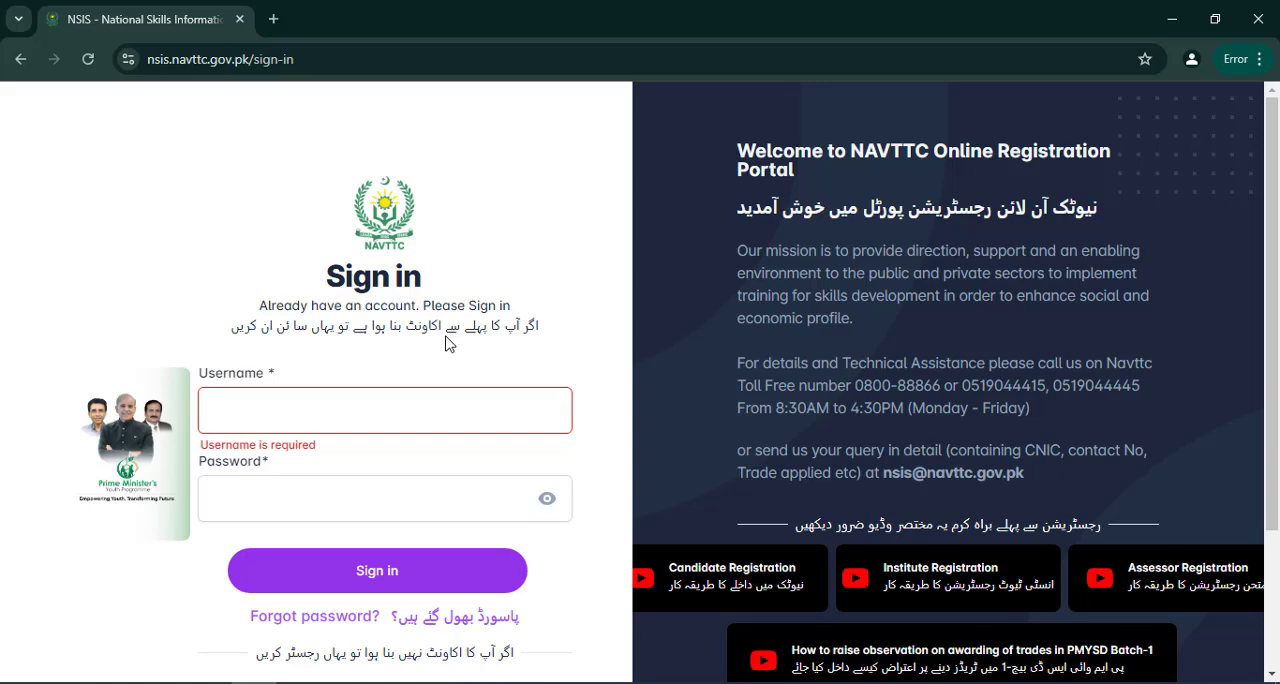
# - Open the candidate registration form from the sign-in page
pyautogui.scroll(-2, 445, 342)
pyautogui.scroll(-1, 370, 305)
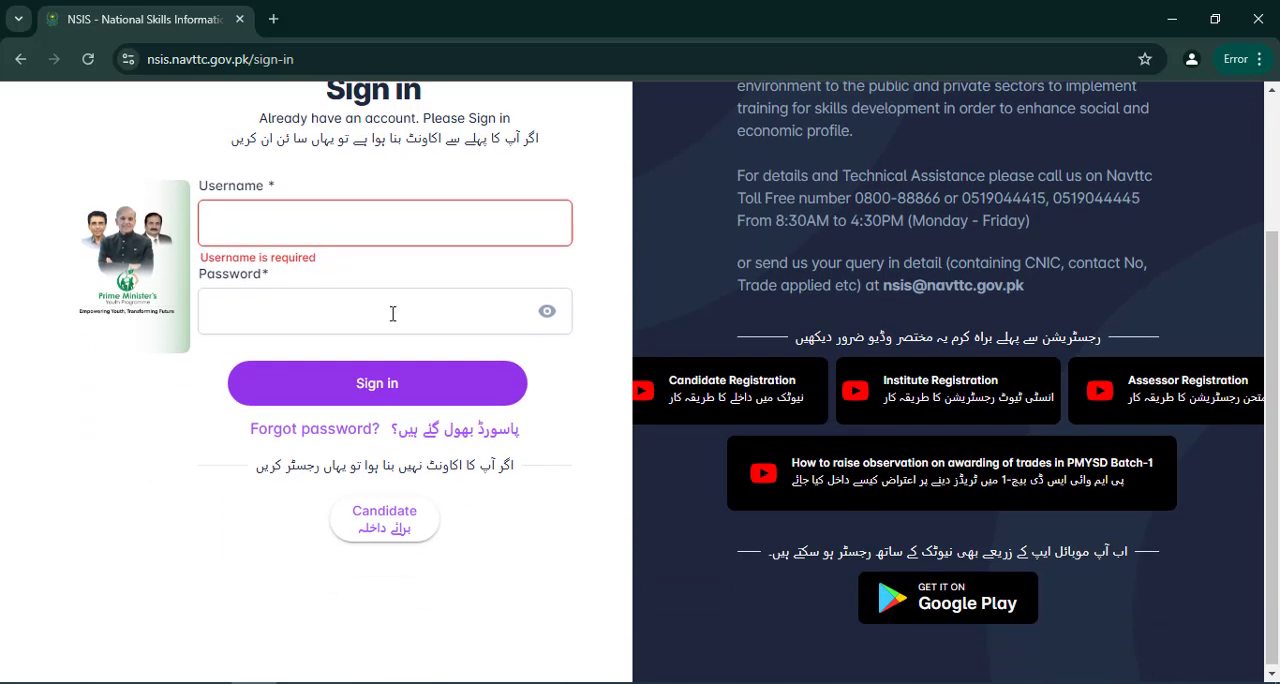
pyautogui.click(383, 525)
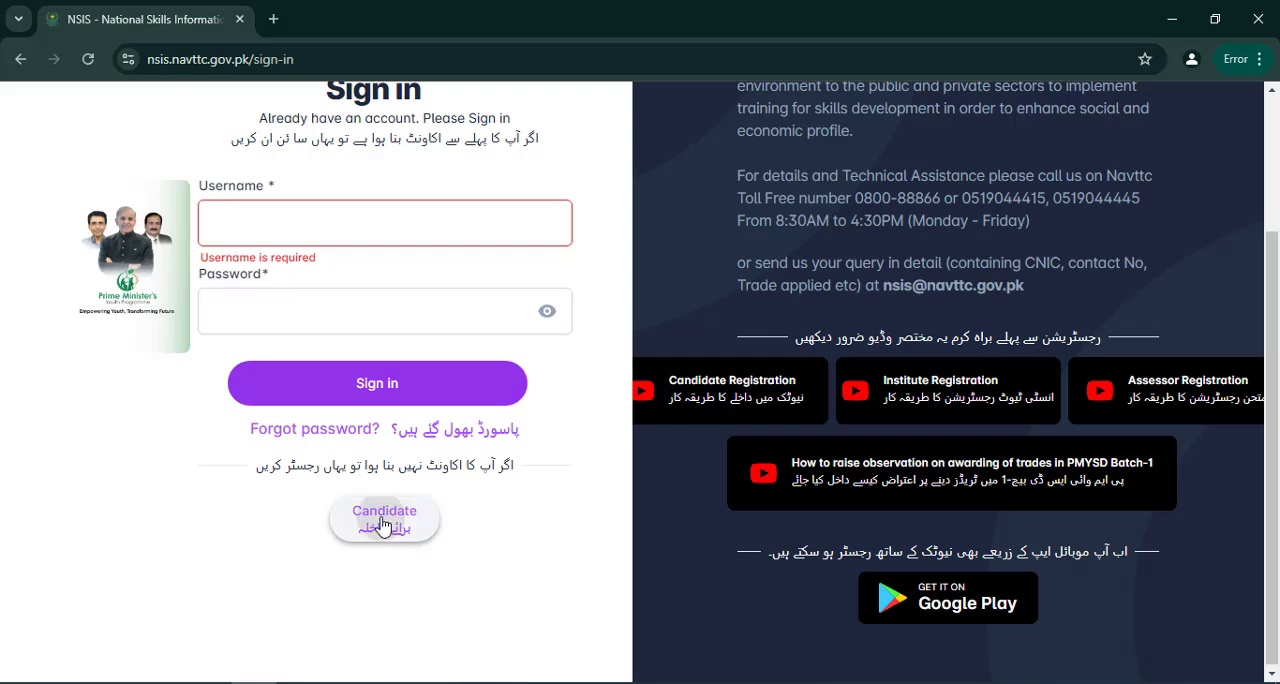
# - Enter the candidate's full name as it appears on the CNIC in the registration form
pyautogui.scroll(-2, 703, 343)
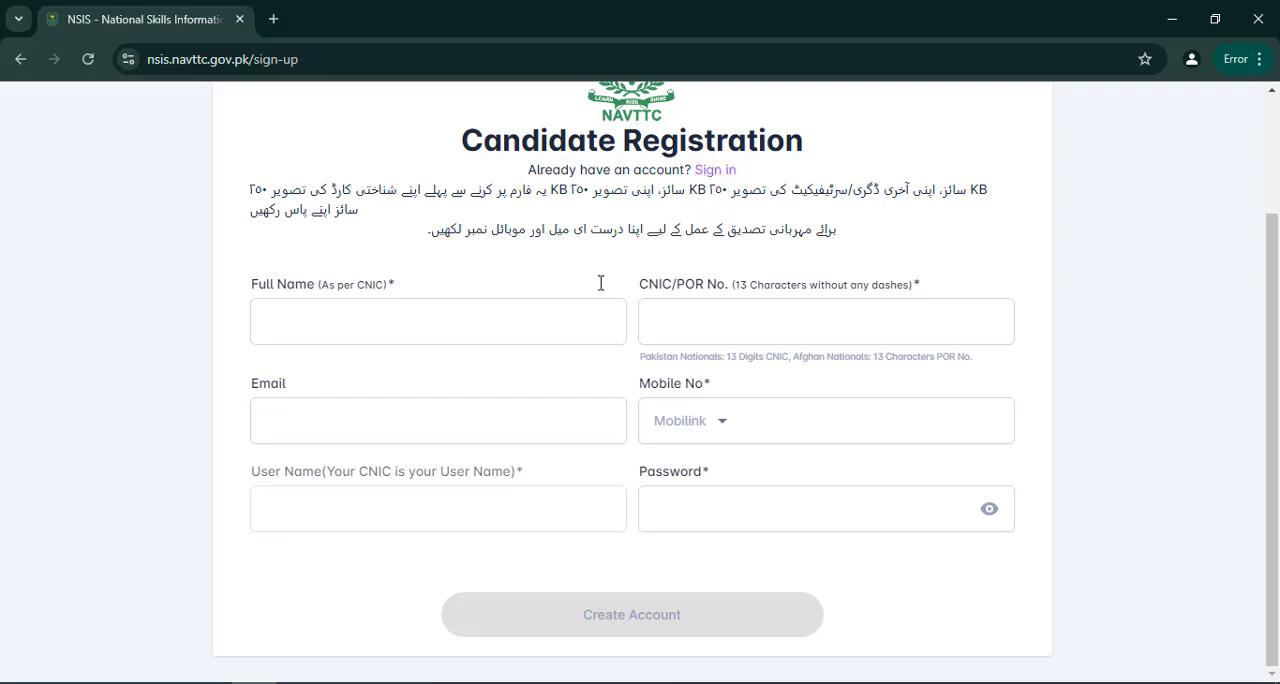
pyautogui.click(360, 322)
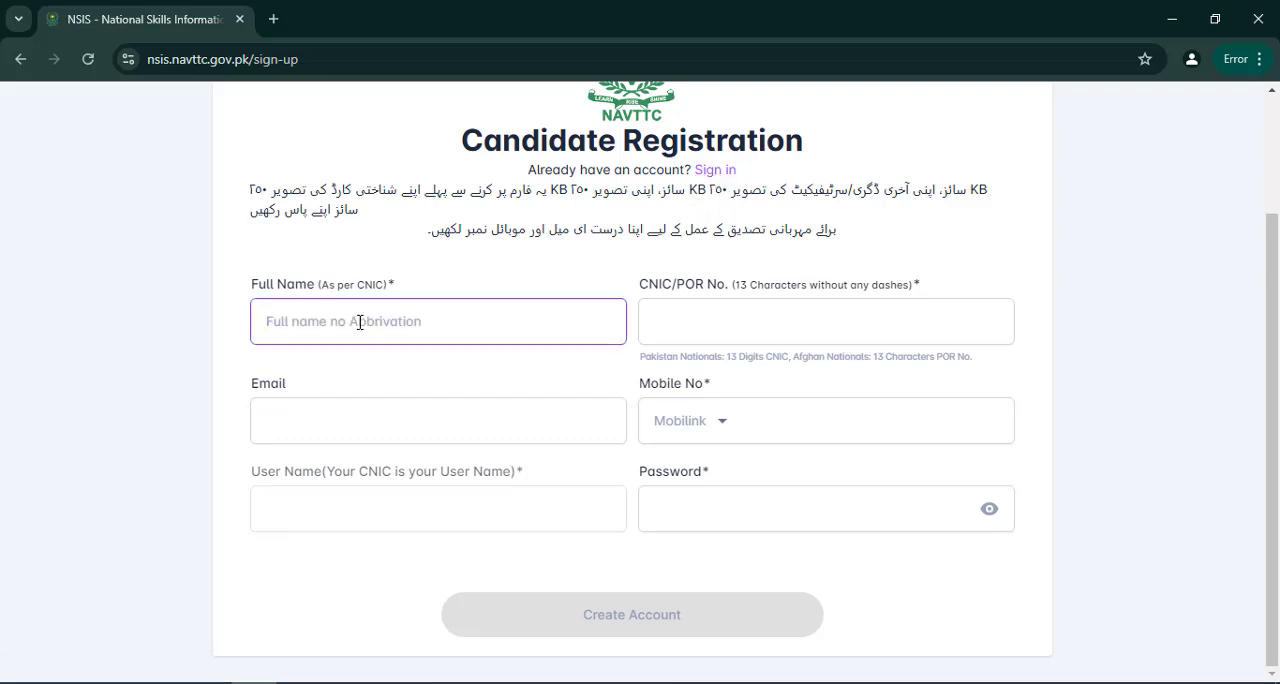
# - Enter the candidate's 13-digit CNIC number without dashes
pyautogui.click(667, 330)
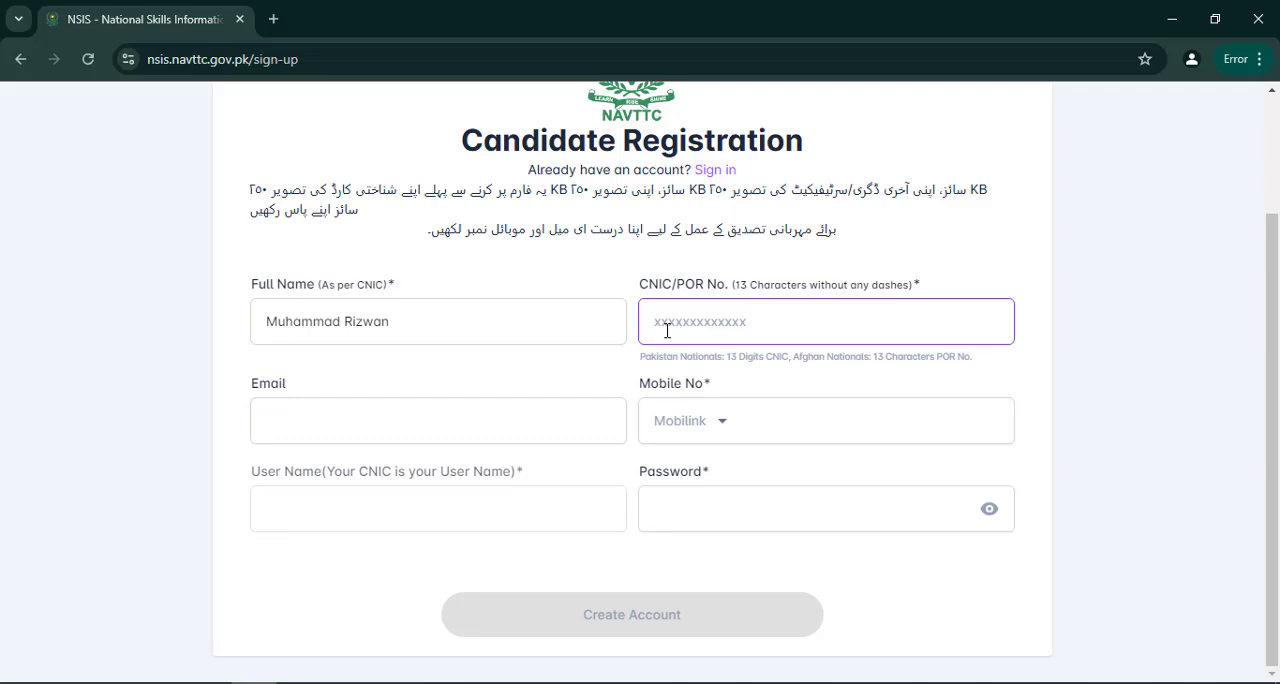
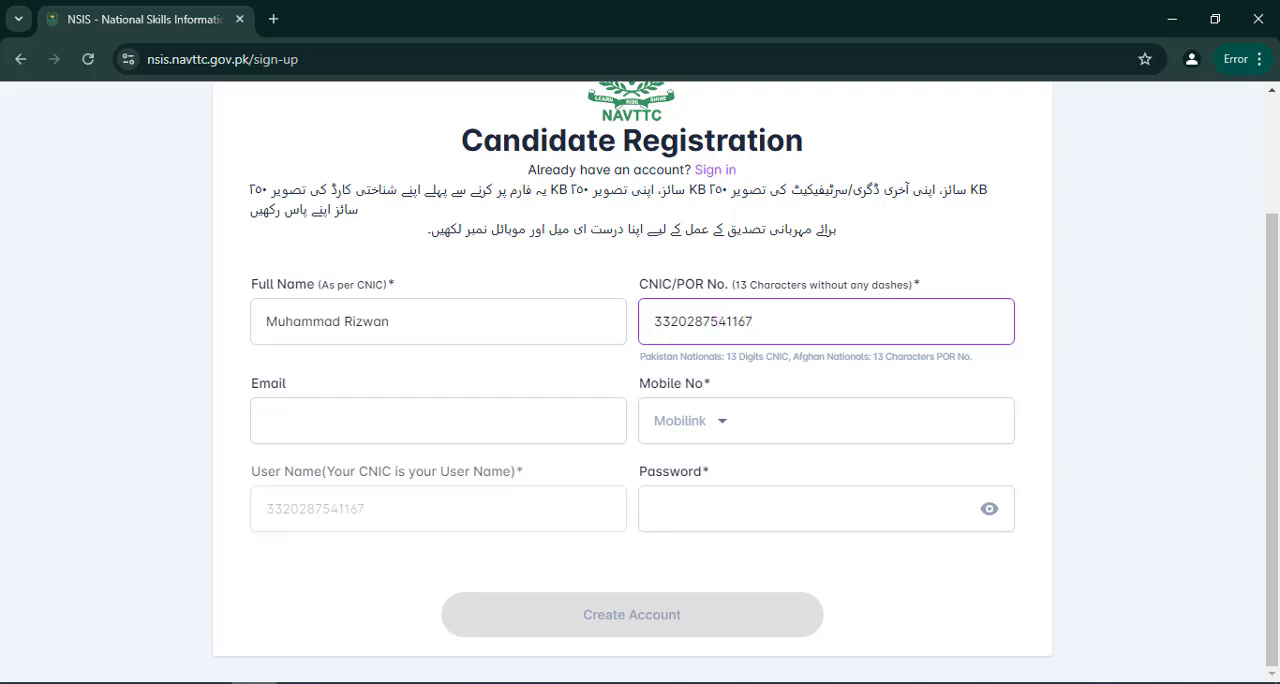
pyautogui.click(823, 427)
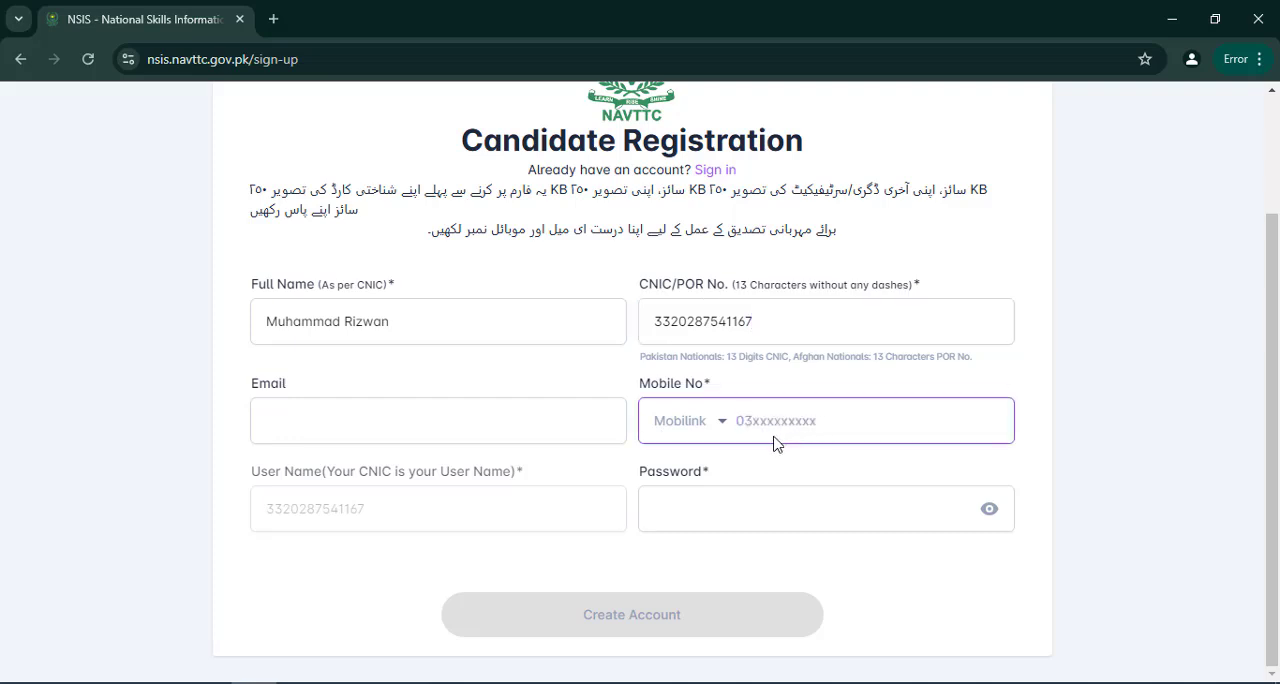
pyautogui.click(703, 430)
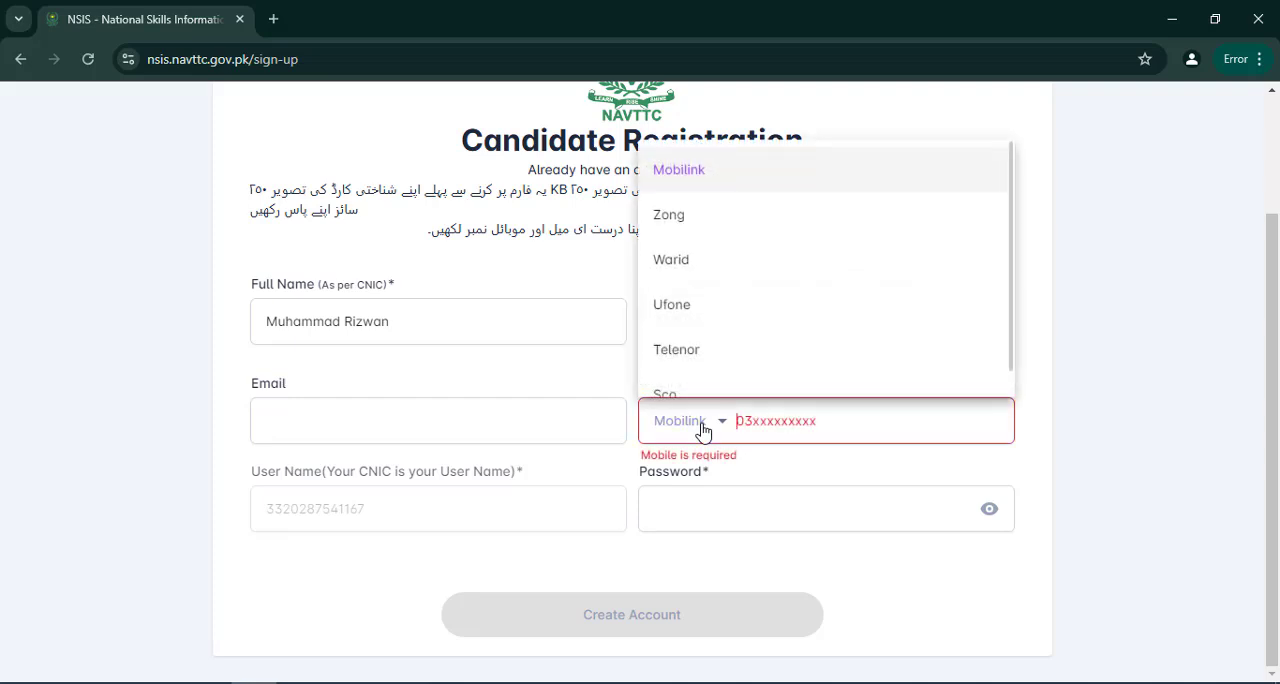
pyautogui.click(739, 230)
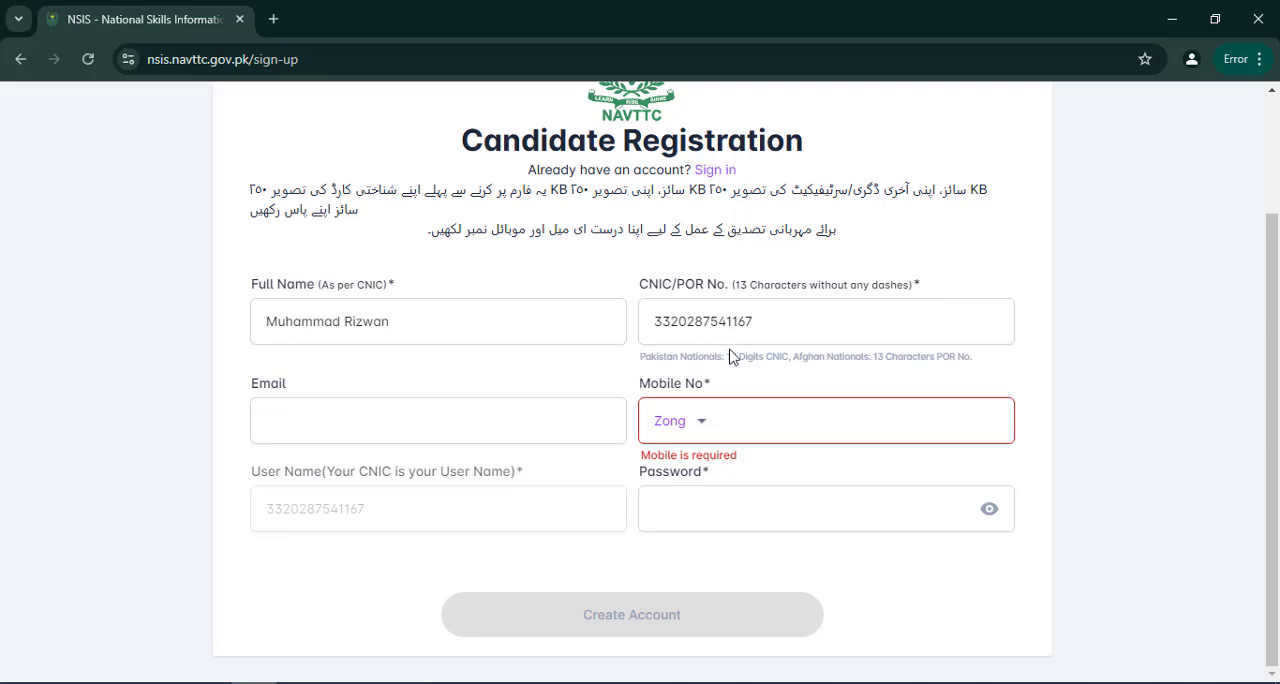
pyautogui.click(672, 432)
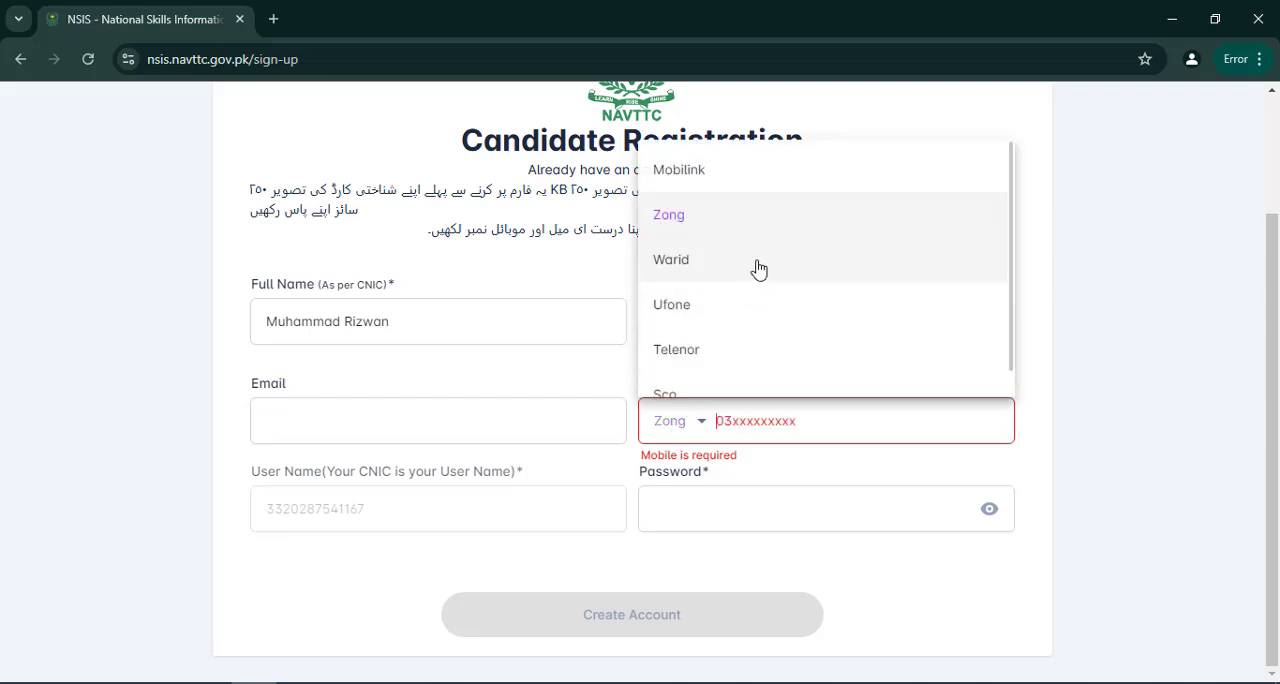
pyautogui.scroll(-1, 765, 300)
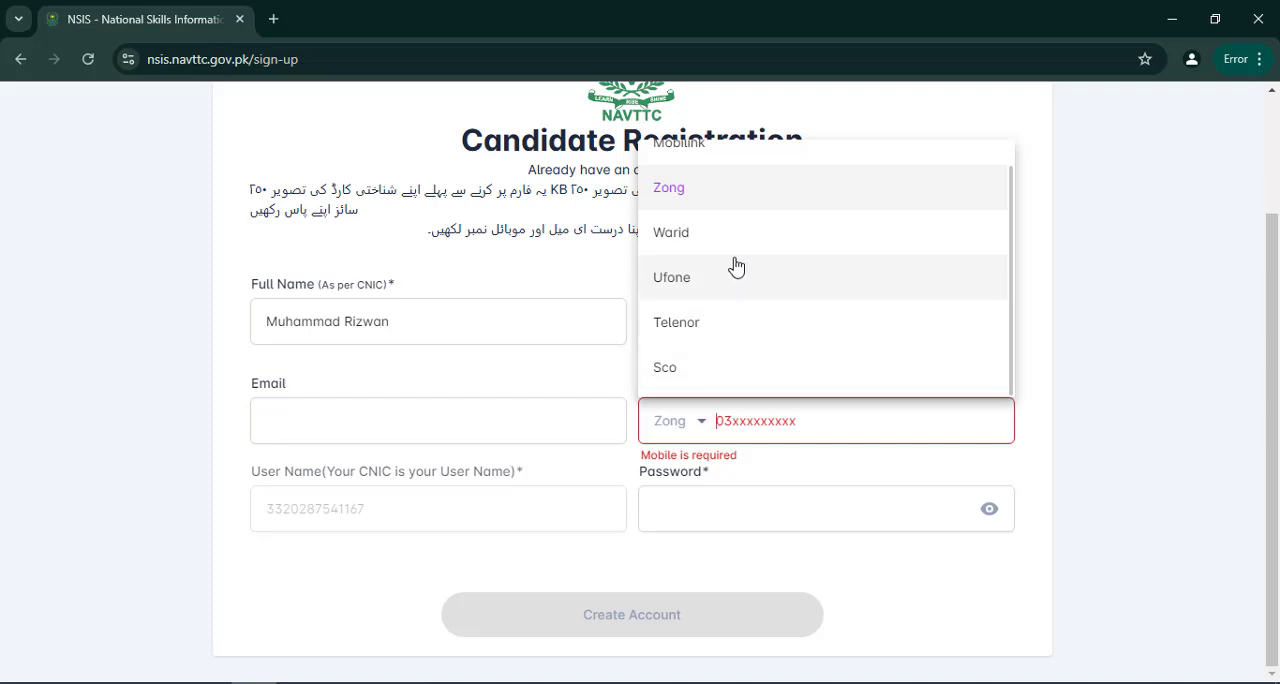
pyautogui.scroll(1, 737, 265)
pyautogui.click(752, 181)
# - Enter the candidate's mobile number with Mobilink as the network operator
pyautogui.click(850, 417)
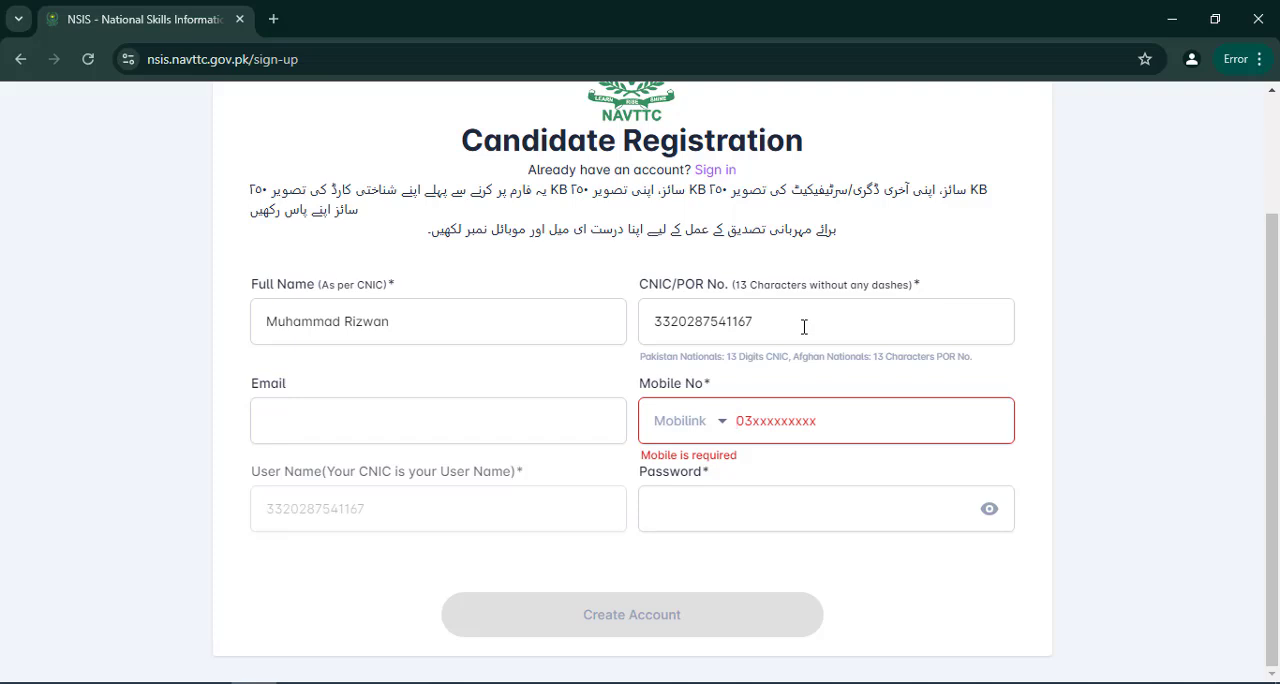
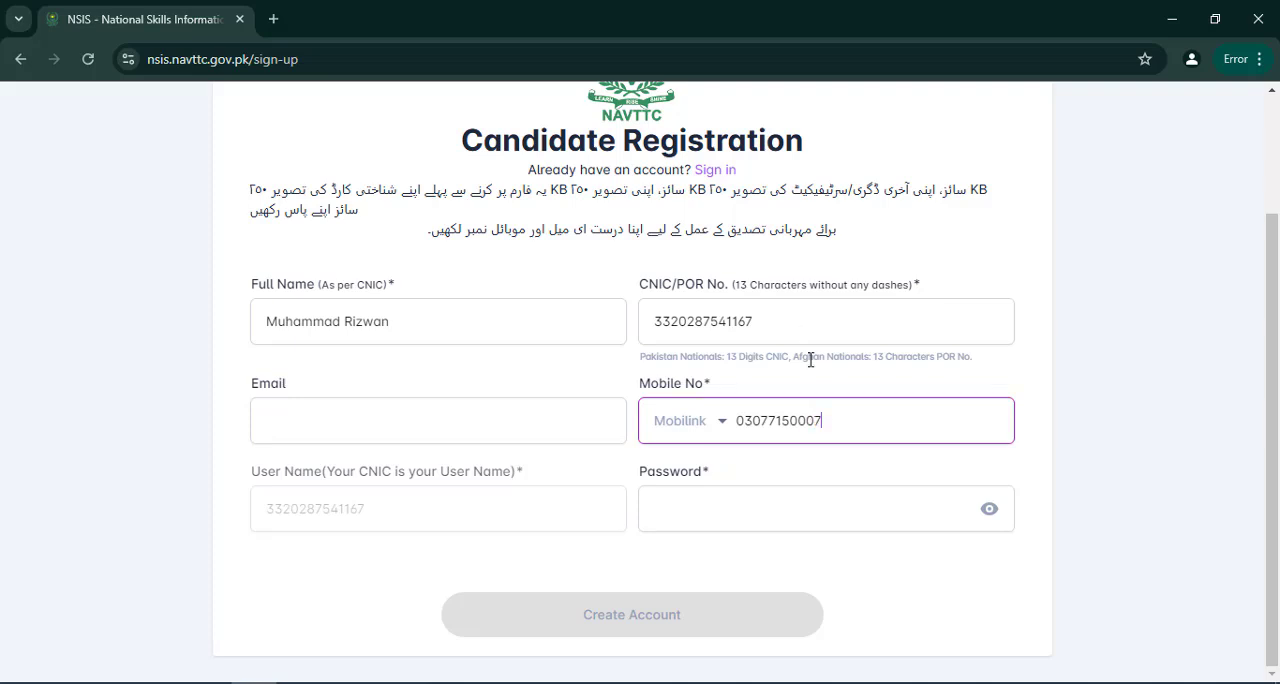
# - Enter the account password and create the candidate account without letting the browser save the password
pyautogui.click(770, 495)
pyautogui.write('••••')
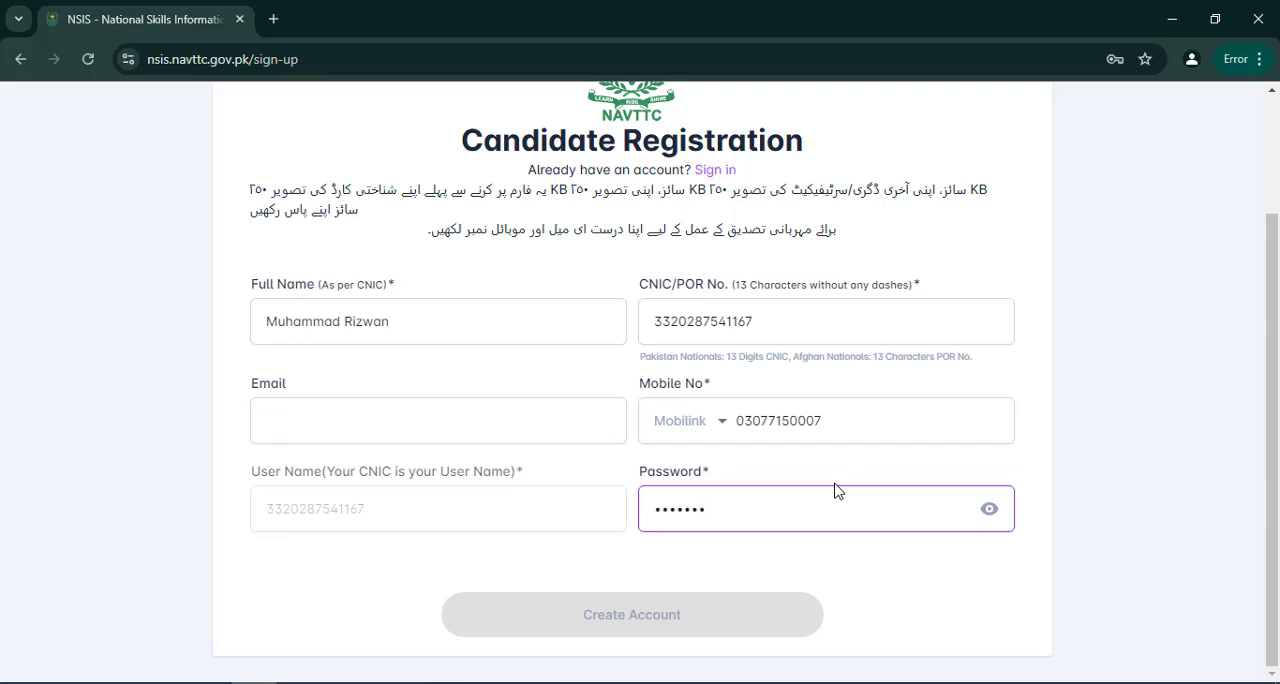
pyautogui.hotkey('ctrl', 'a')
pyautogui.write('1••••••••')
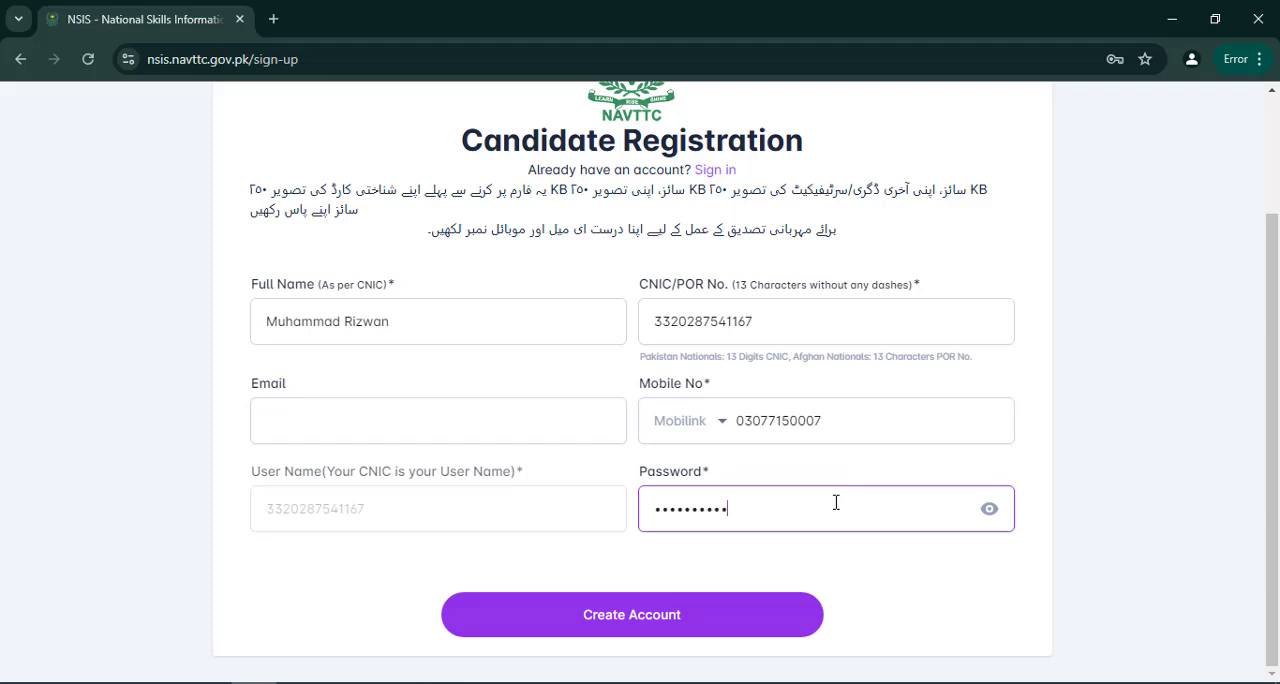
pyautogui.click(651, 630)
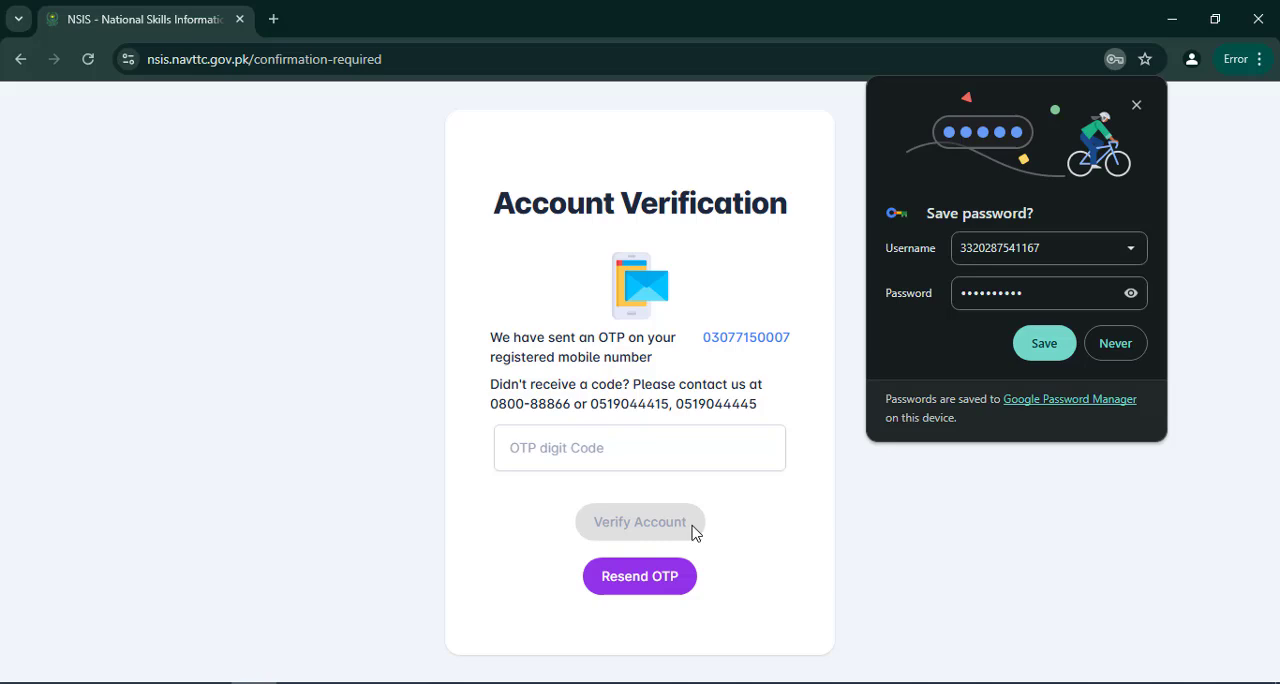
pyautogui.click(1121, 345)
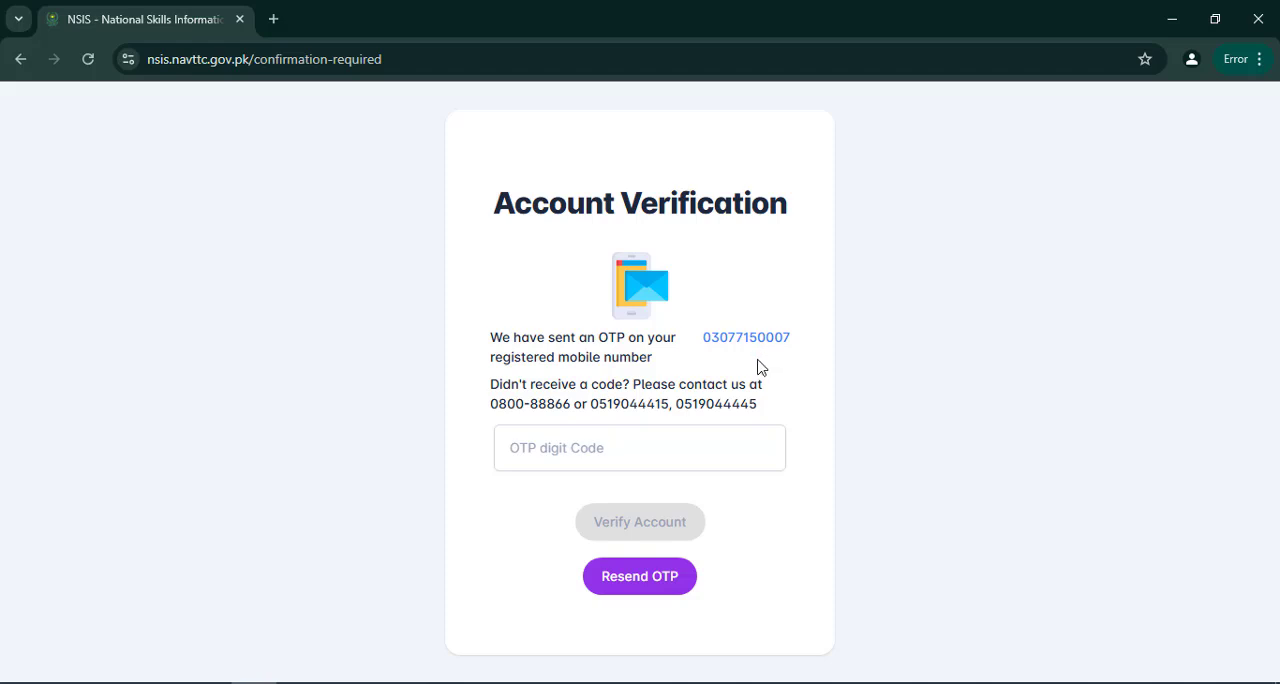
# - Verify the account with the OTP code sent to the registered mobile number and return to the home page
pyautogui.click(703, 443)
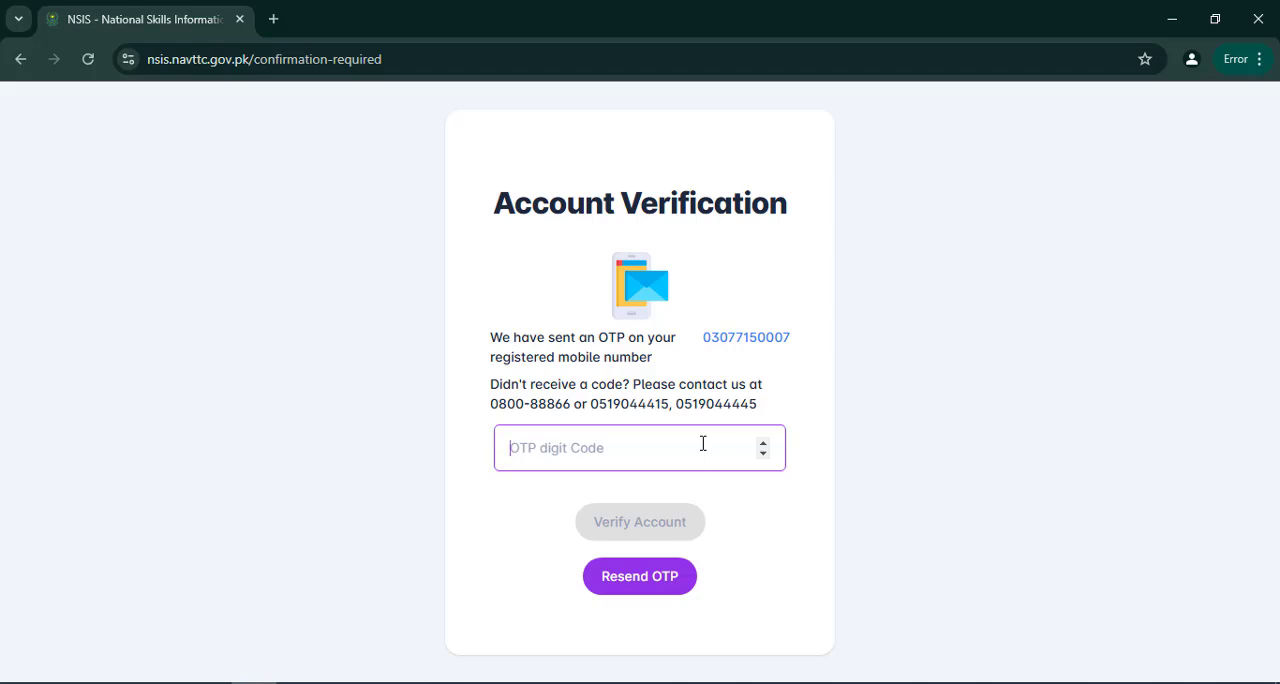
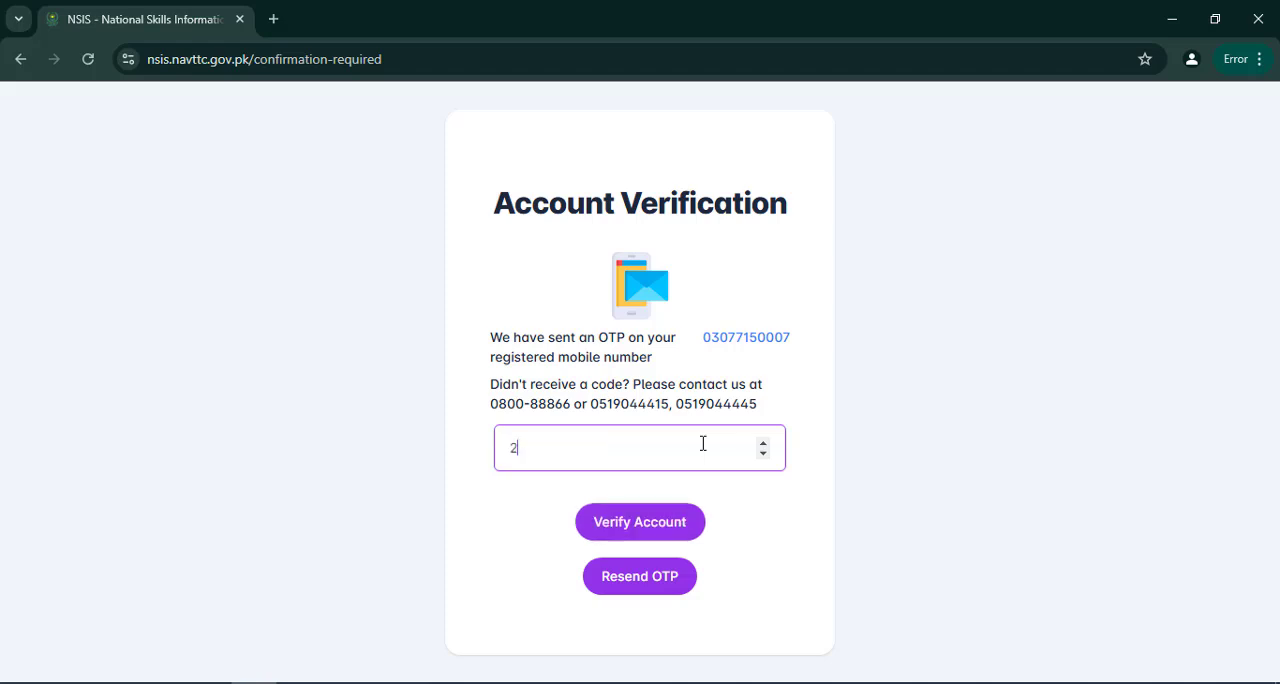
pyautogui.click(655, 534)
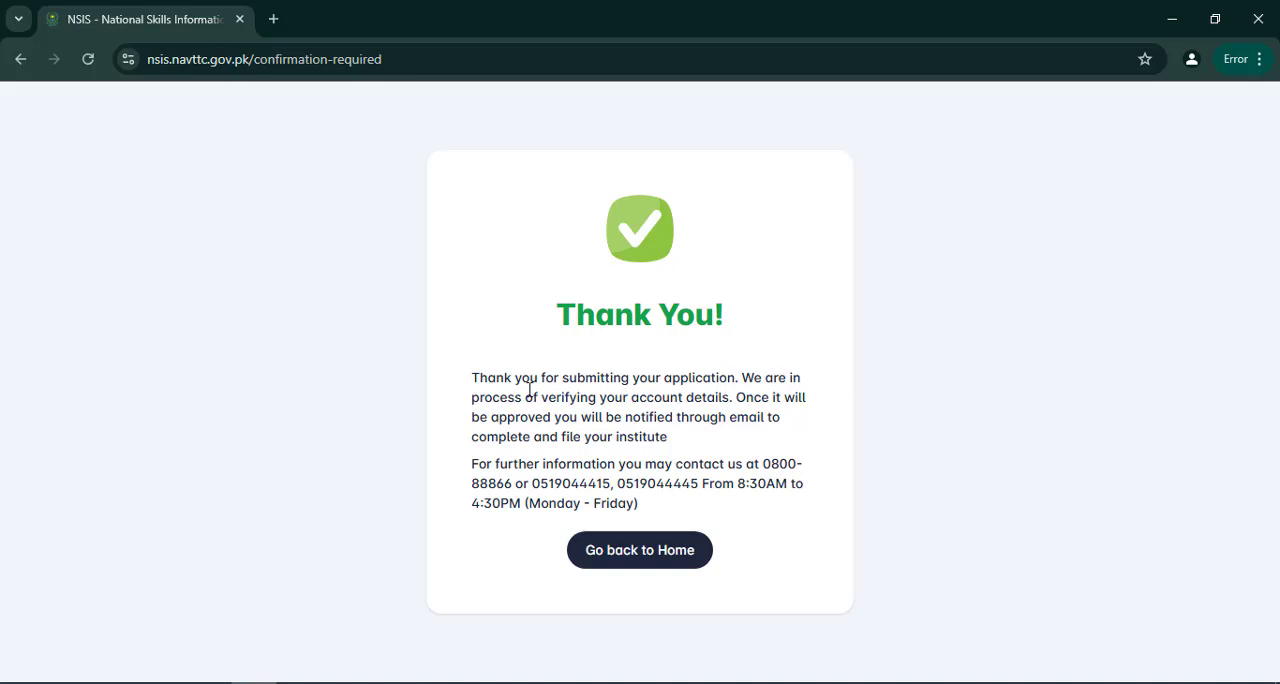
pyautogui.click(622, 566)
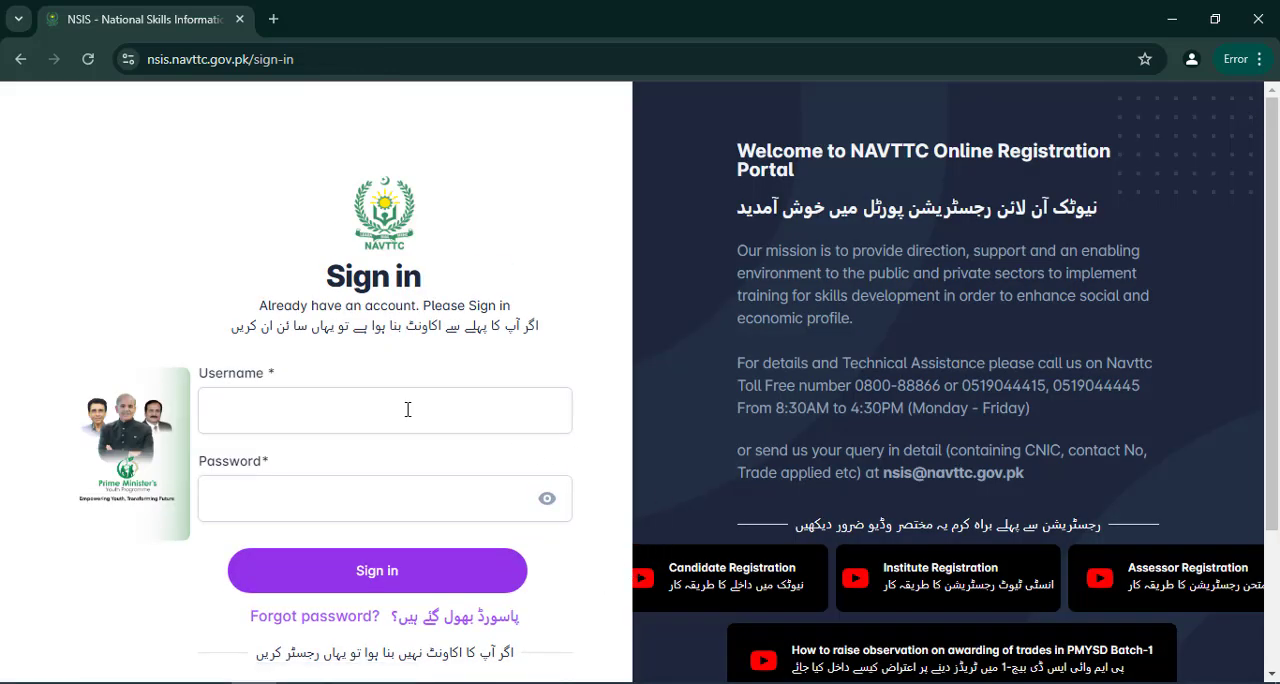
# - Sign in with the CNIC number as the username and the account password
pyautogui.click(407, 409)
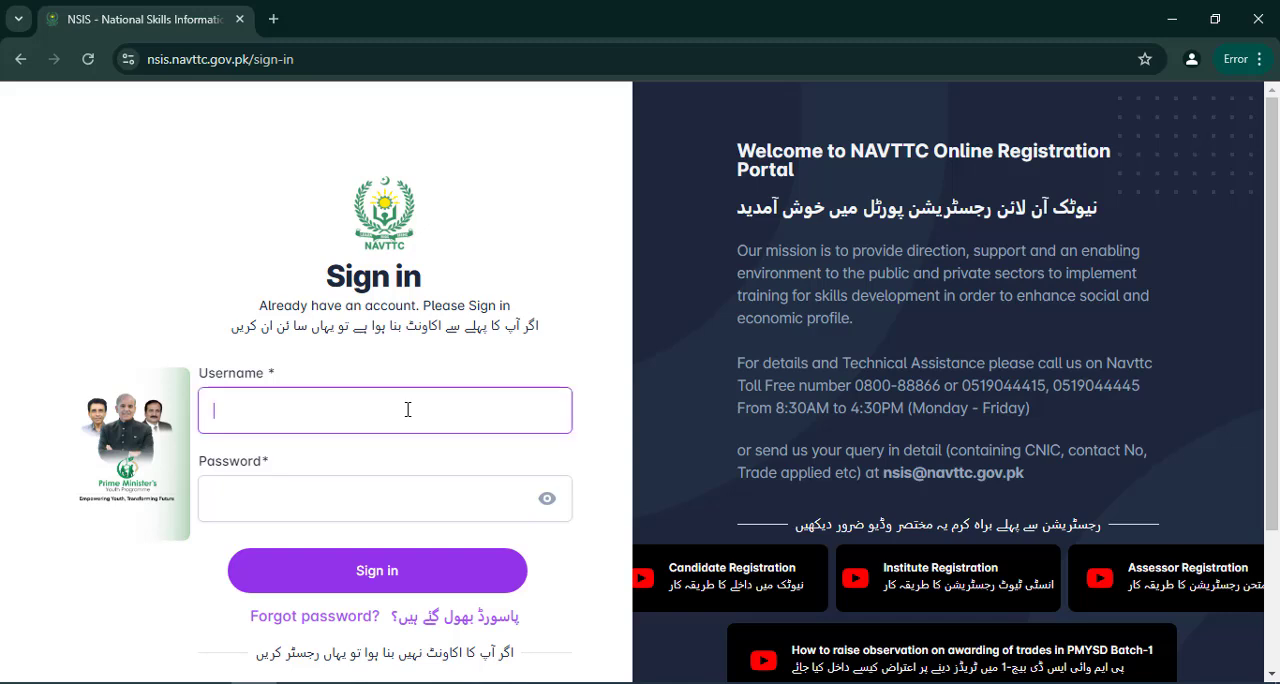
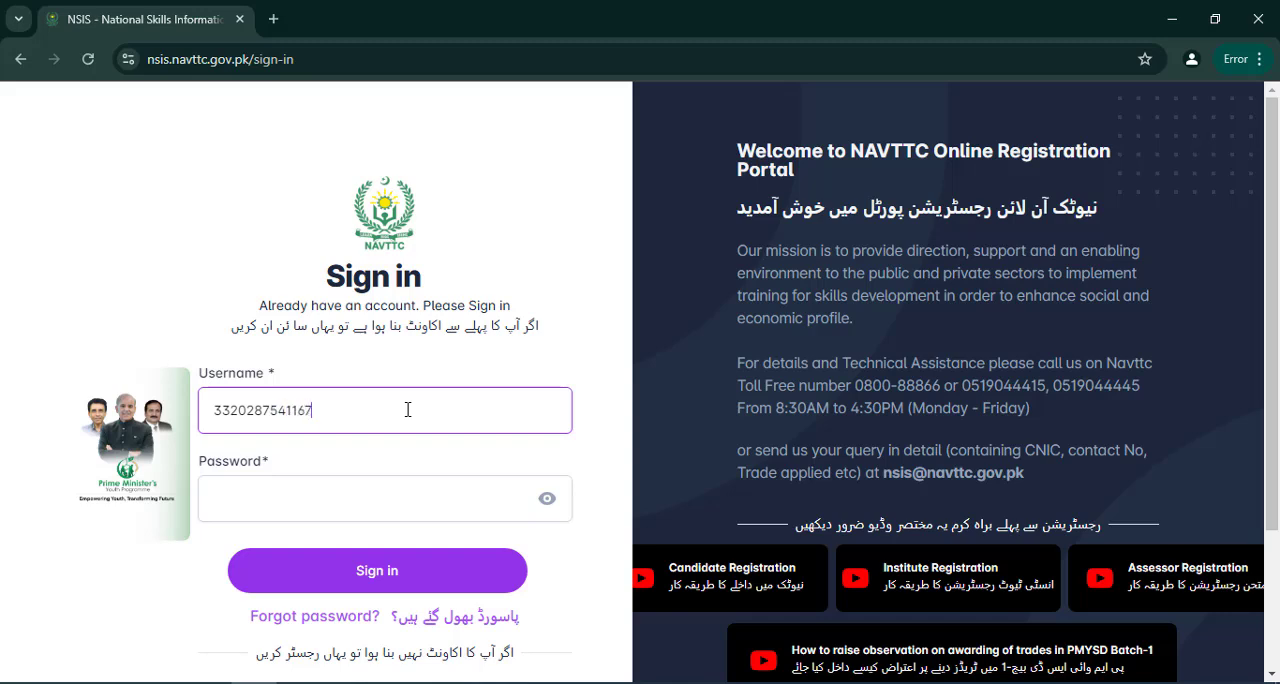
pyautogui.press('Tab')
pyautogui.write('••')
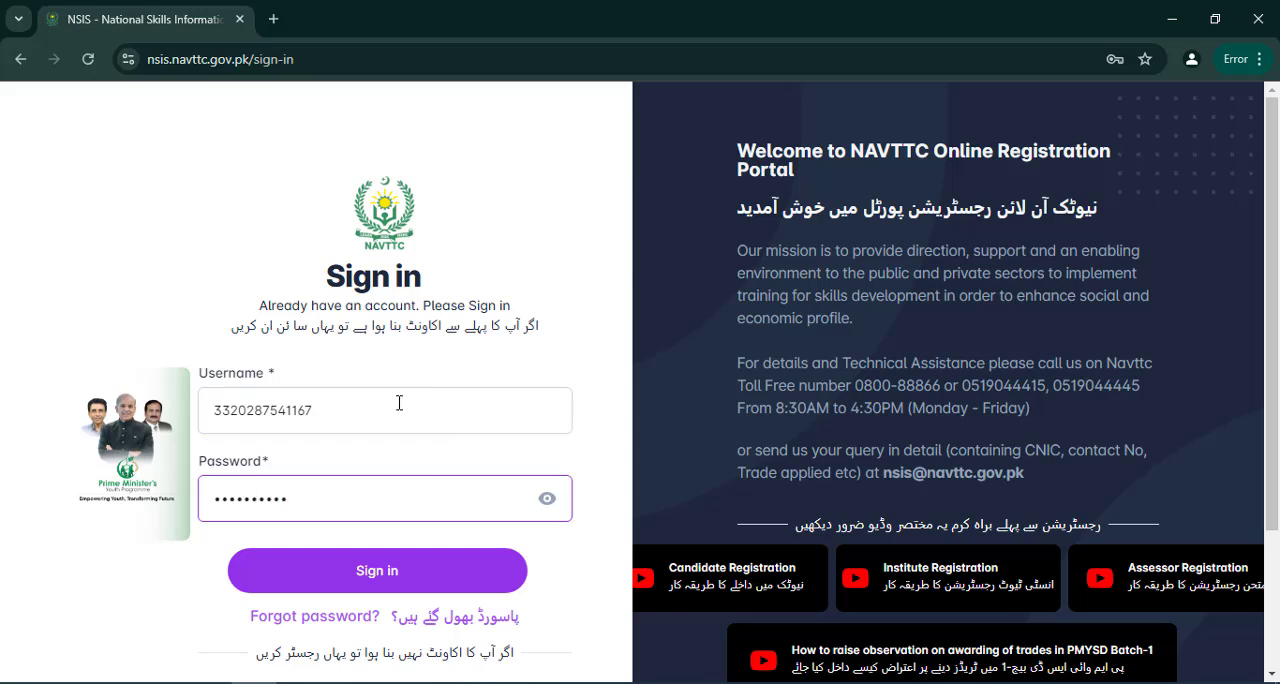
pyautogui.click(400, 576)
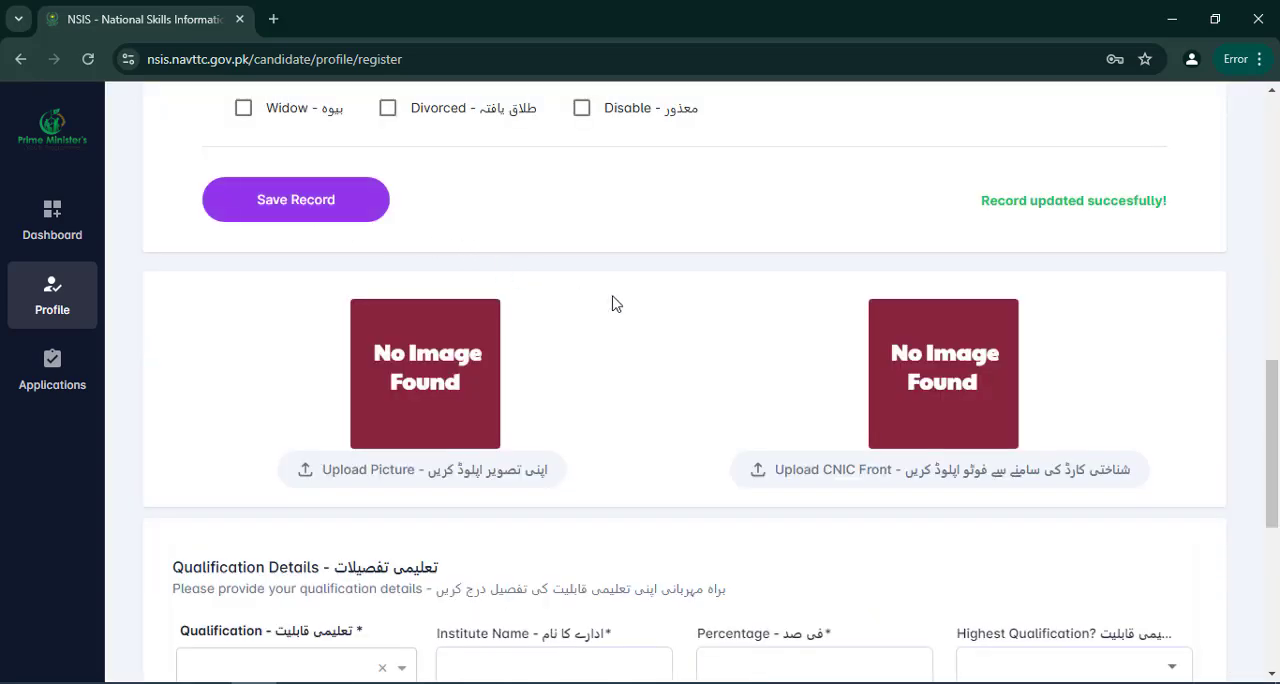
# - Review the basic information in the candidate profile and save the record
pyautogui.scroll(5, 620, 297)
pyautogui.scroll(3, 726, 320)
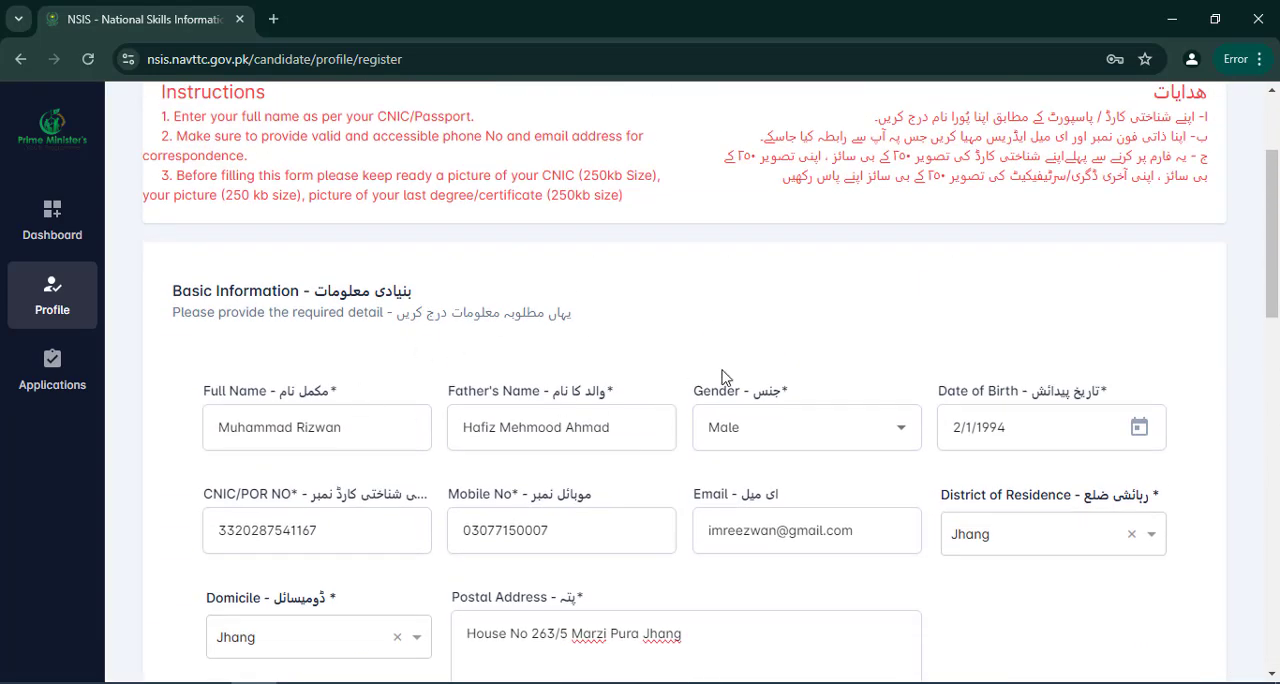
pyautogui.scroll(-4, 709, 300)
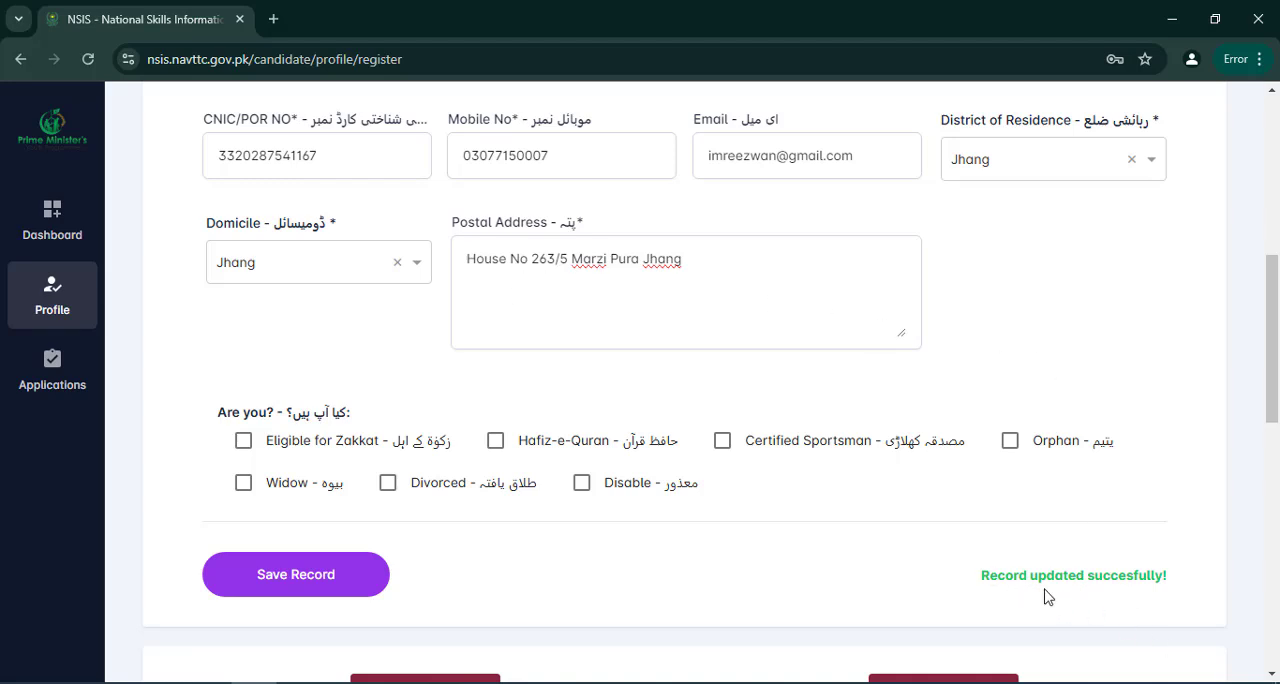
pyautogui.scroll(-2, 940, 430)
pyautogui.click(337, 589)
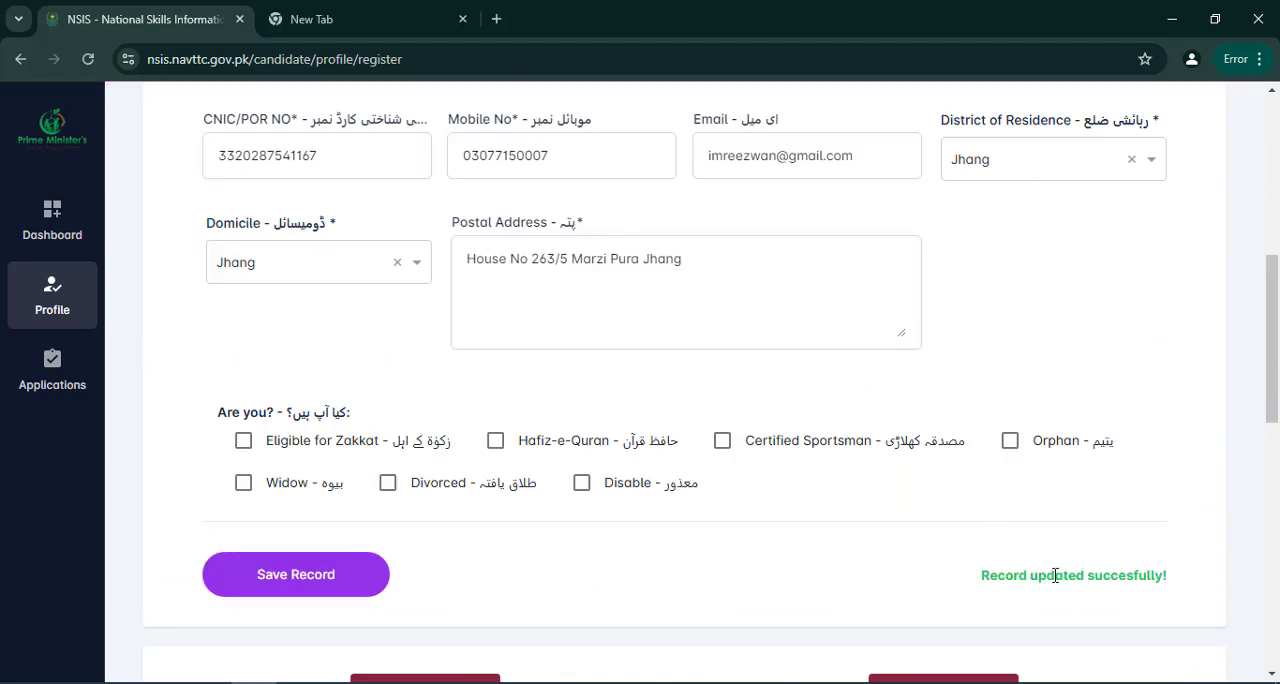
# - Upload the image file "8" from Local Disk (D:) as the candidate's recent picture
pyautogui.scroll(-3, 691, 449)
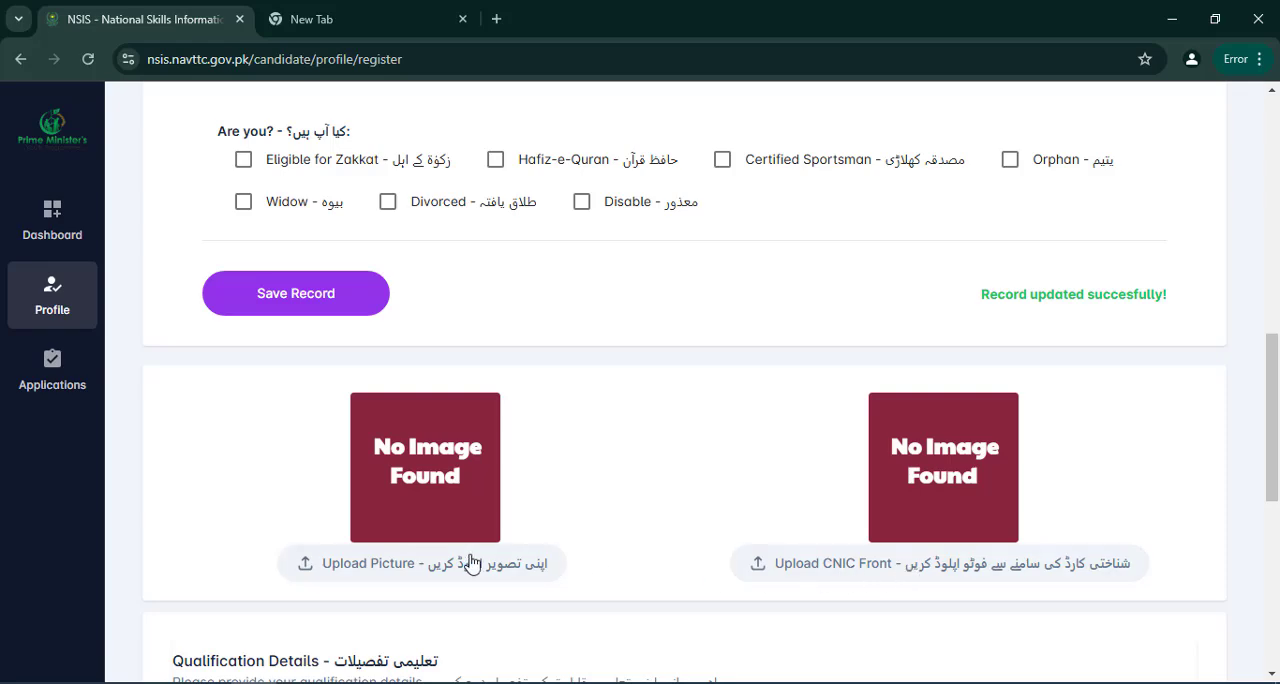
pyautogui.click(425, 574)
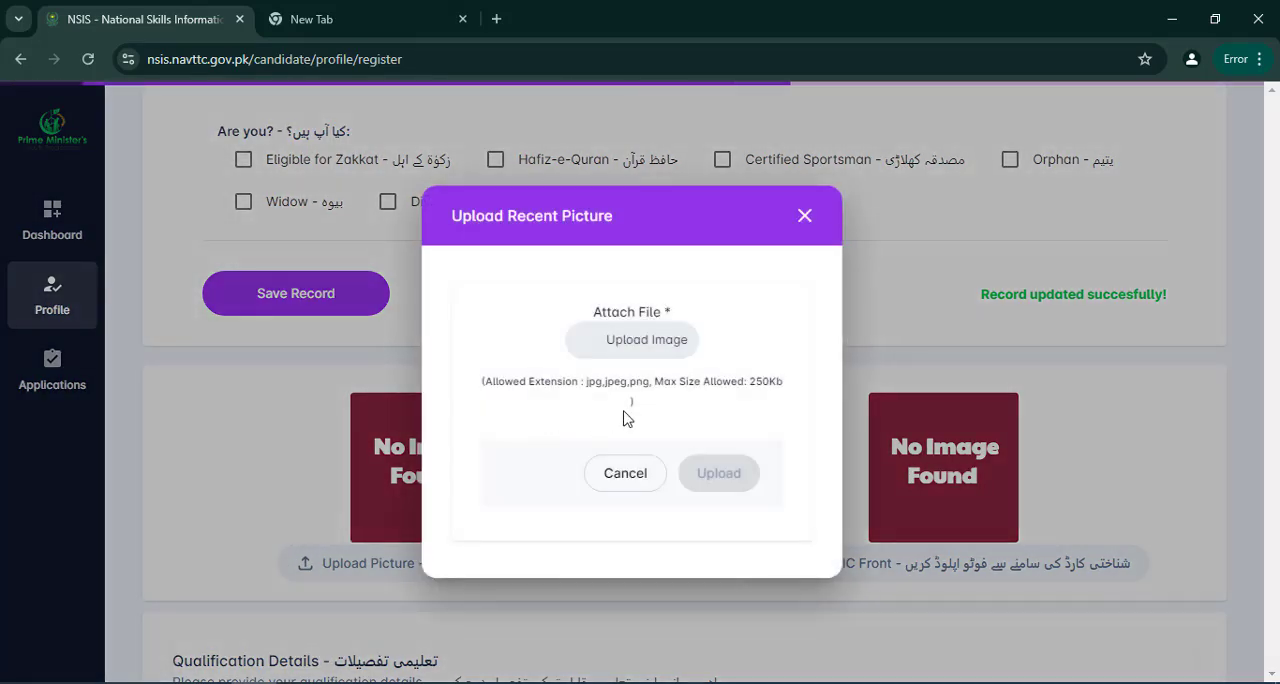
pyautogui.click(669, 341)
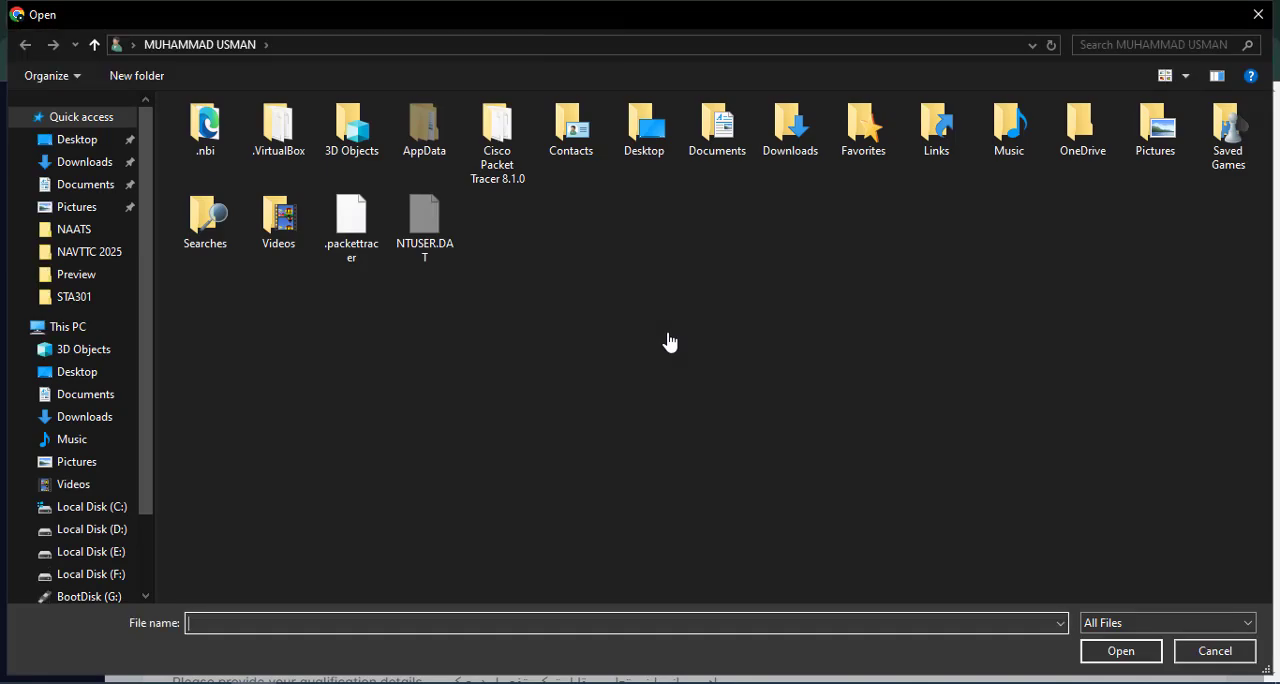
pyautogui.click(88, 529)
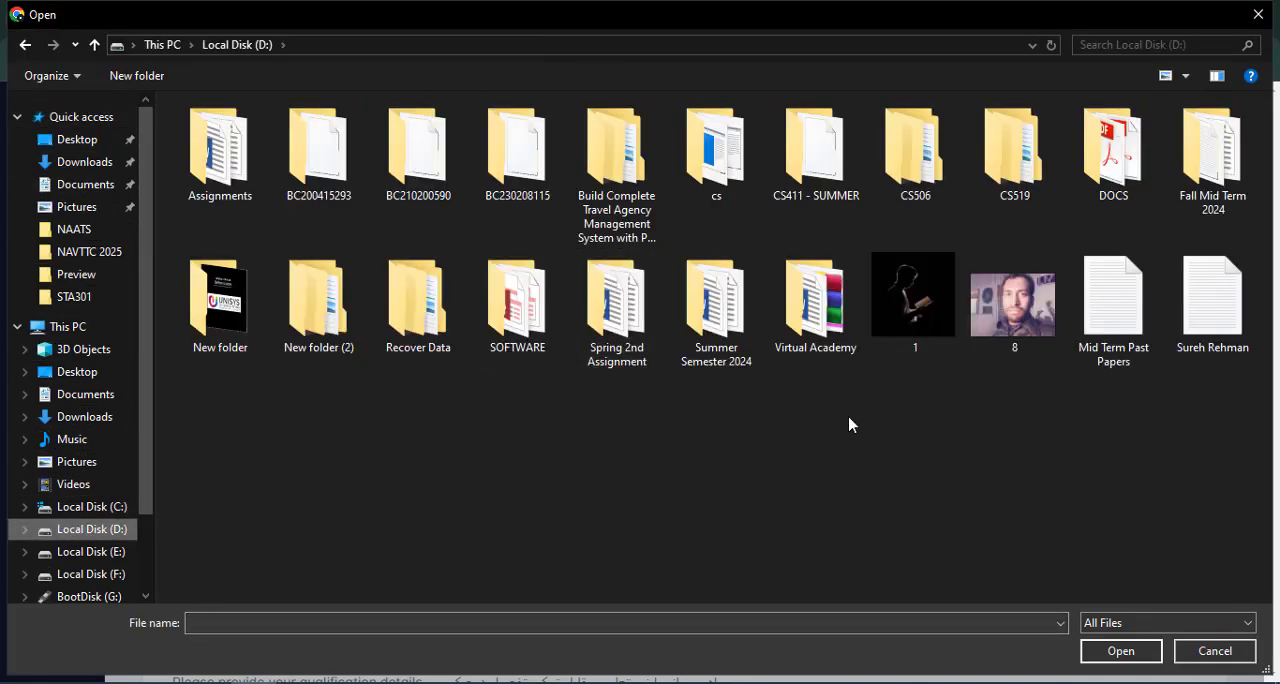
pyautogui.doubleClick(1015, 318)
pyautogui.click(718, 538)
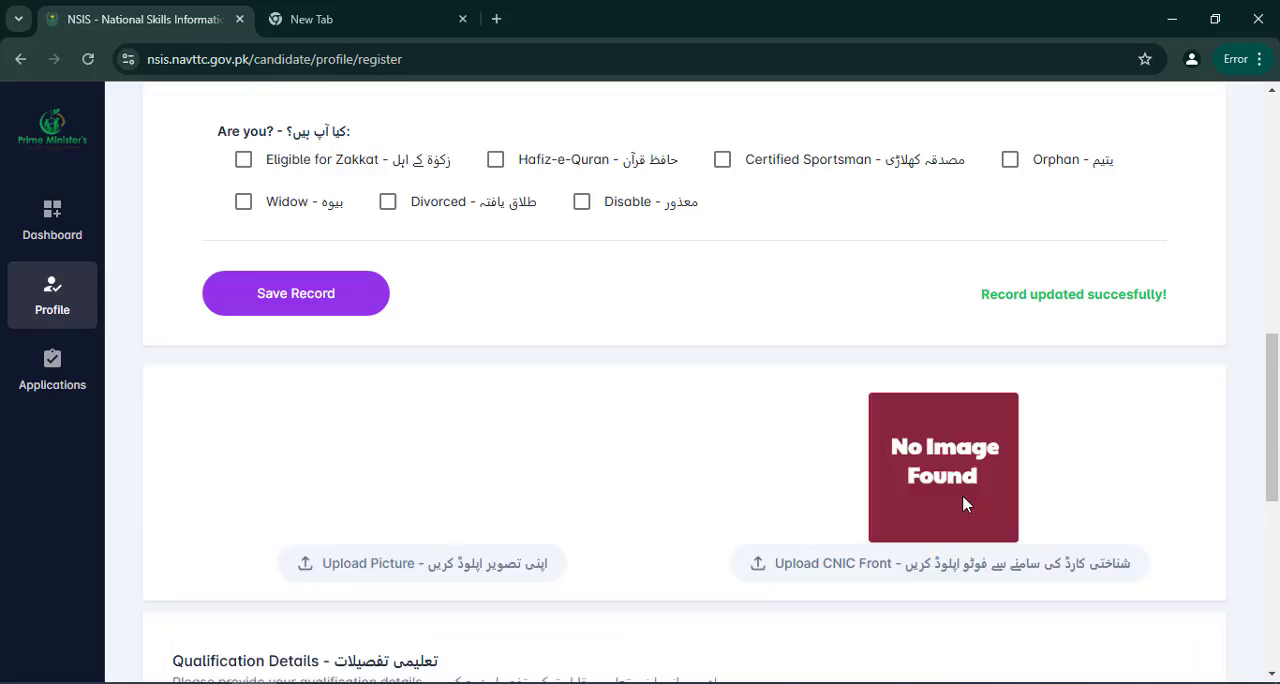
# - Upload the image file 8.jpeg from Local Disk (D:) as the front of the CNIC
pyautogui.click(917, 564)
pyautogui.click(650, 339)
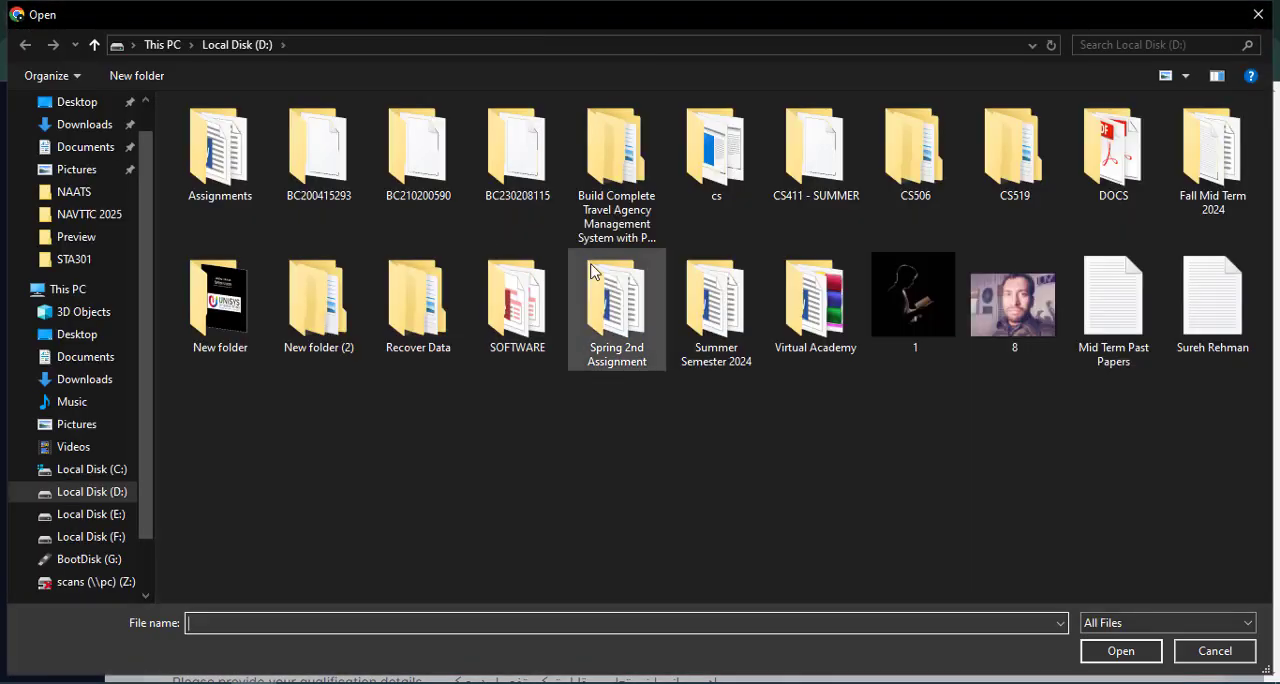
pyautogui.doubleClick(1013, 305)
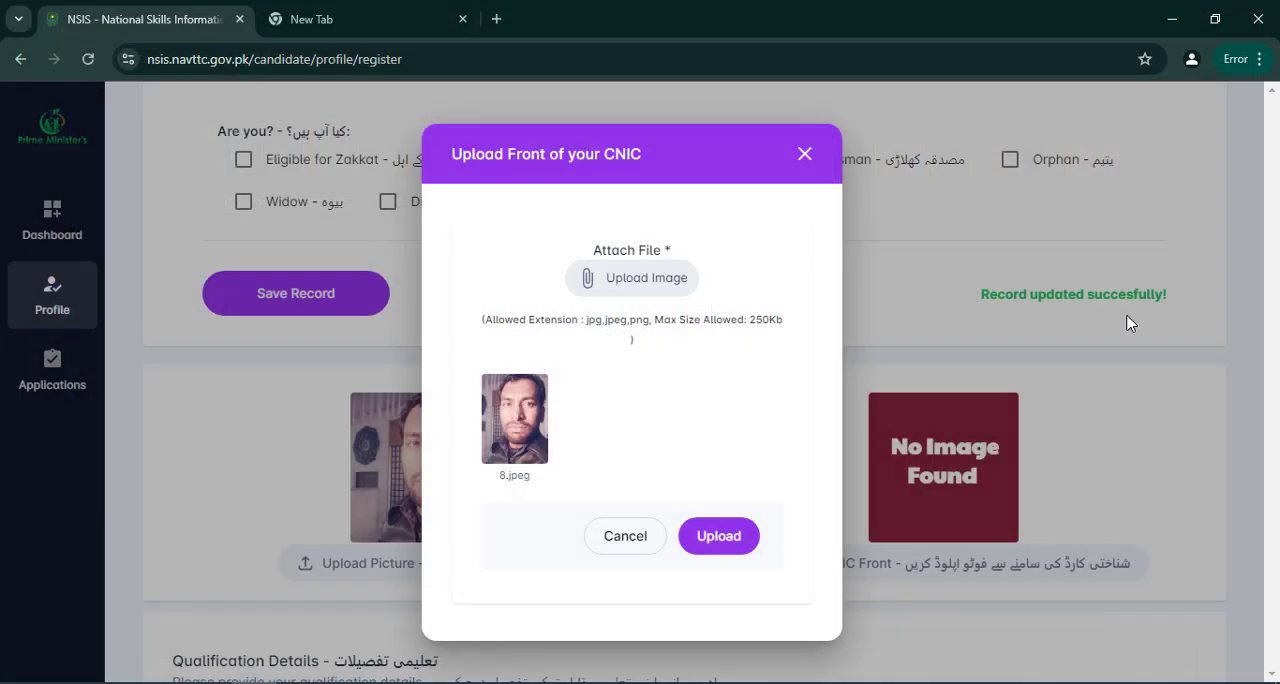
pyautogui.click(716, 547)
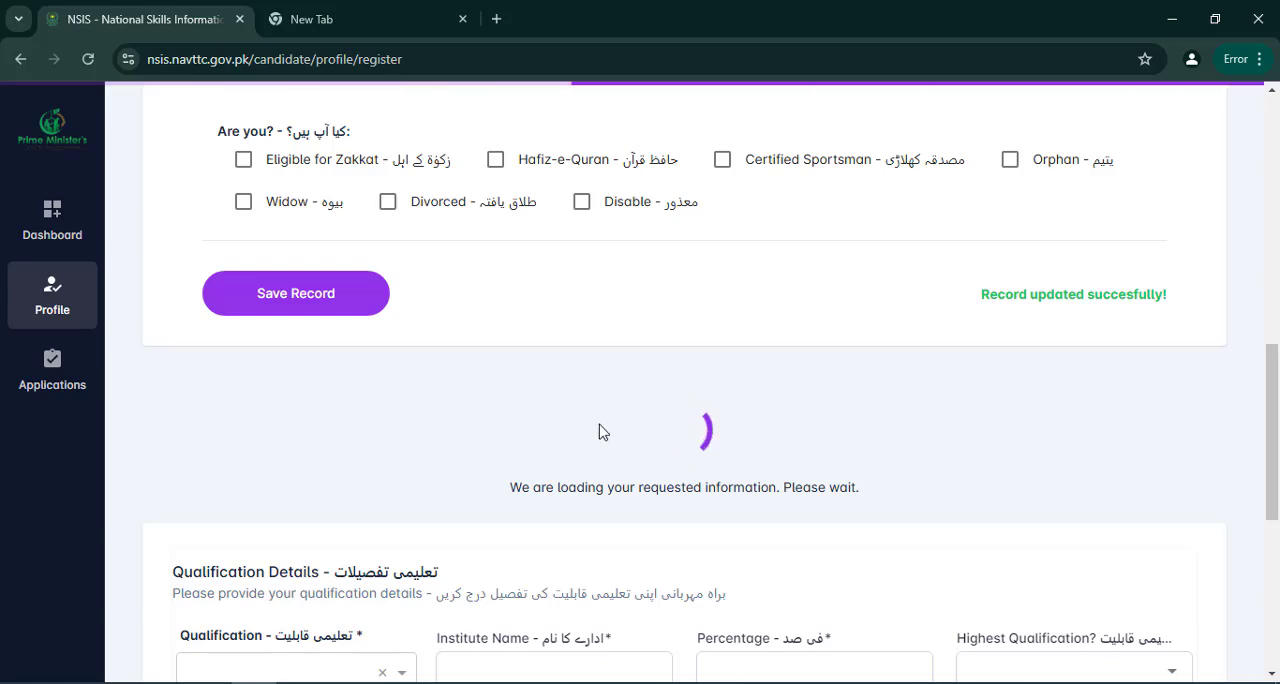
# - Set the qualification to BS and its specialization to Computer Sciences in the qualification details
pyautogui.scroll(-2, 771, 458)
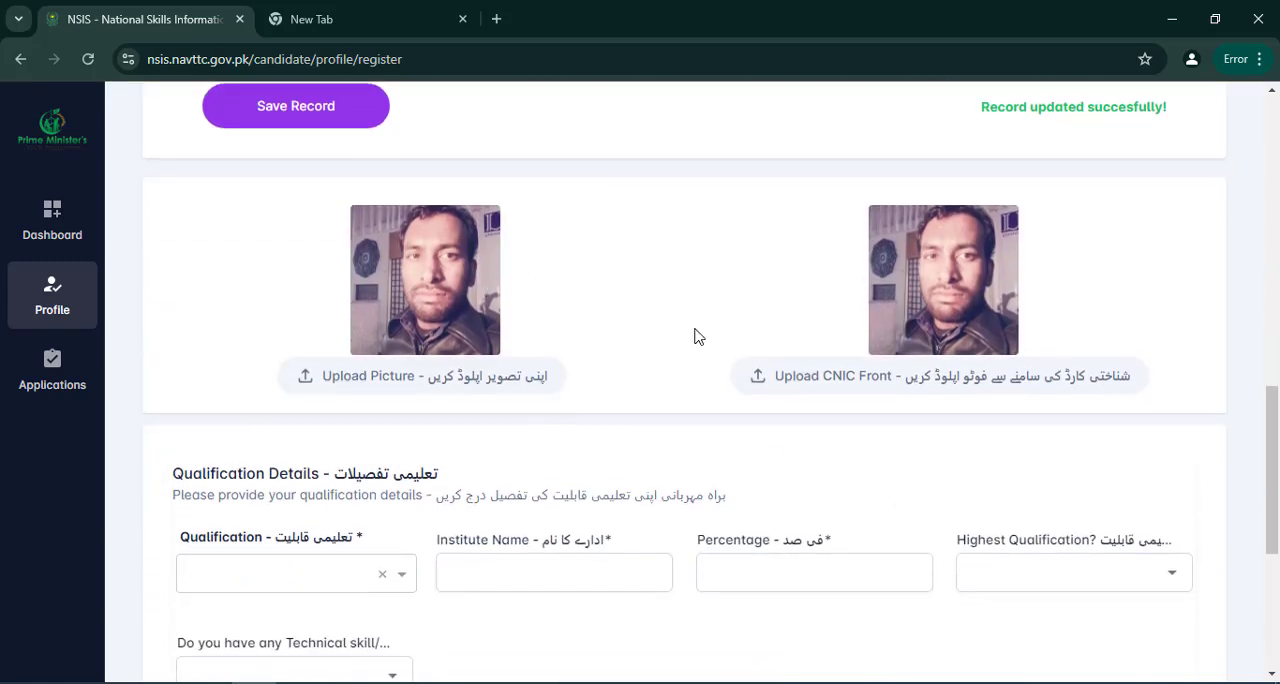
pyautogui.scroll(-2, 437, 363)
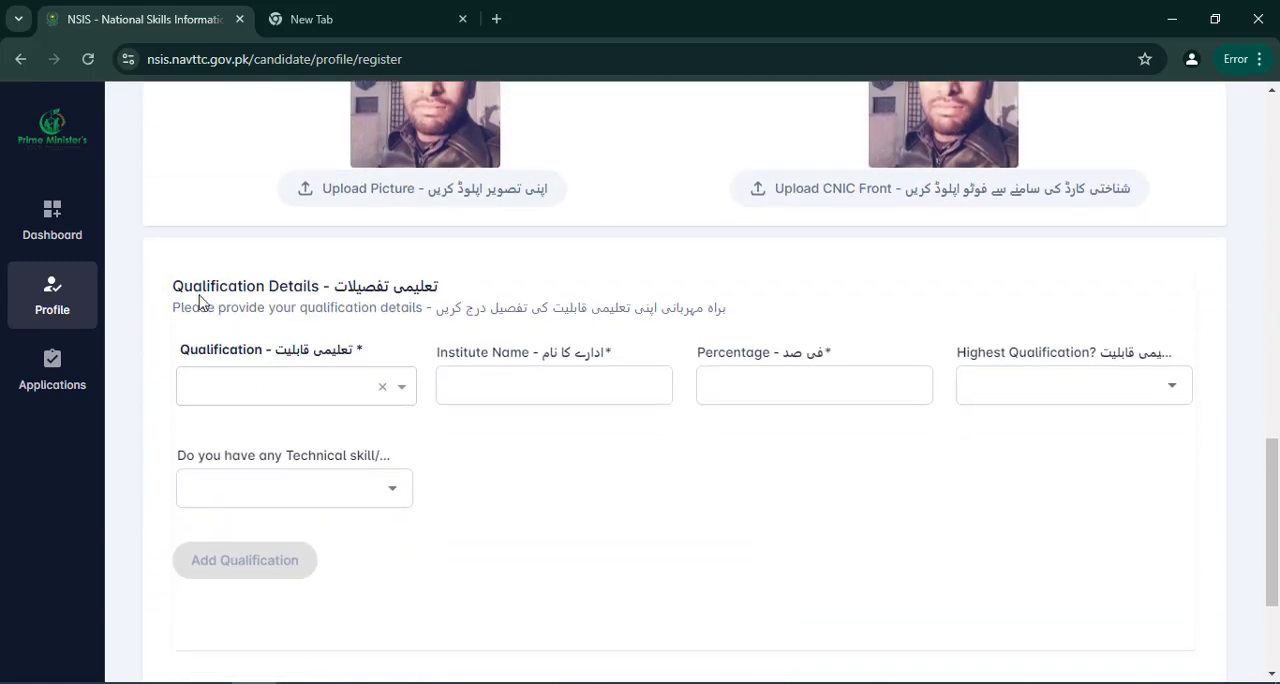
pyautogui.click(330, 385)
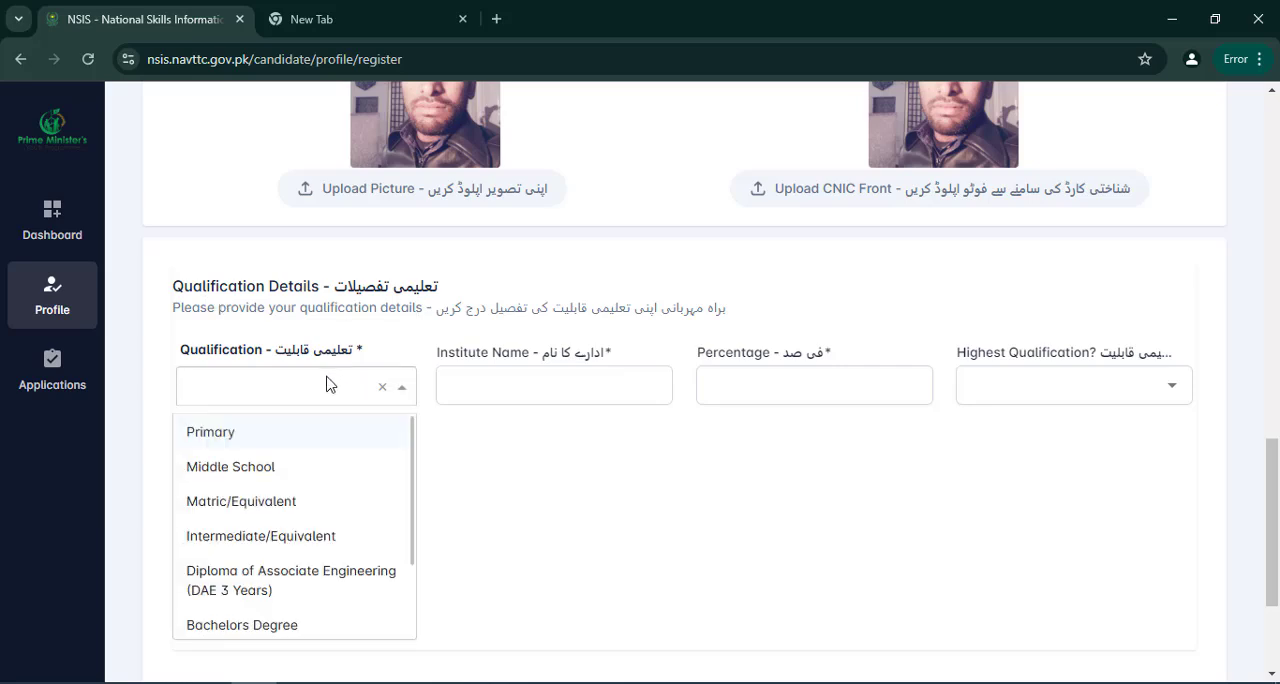
pyautogui.scroll(-1, 330, 560)
pyautogui.click(270, 580)
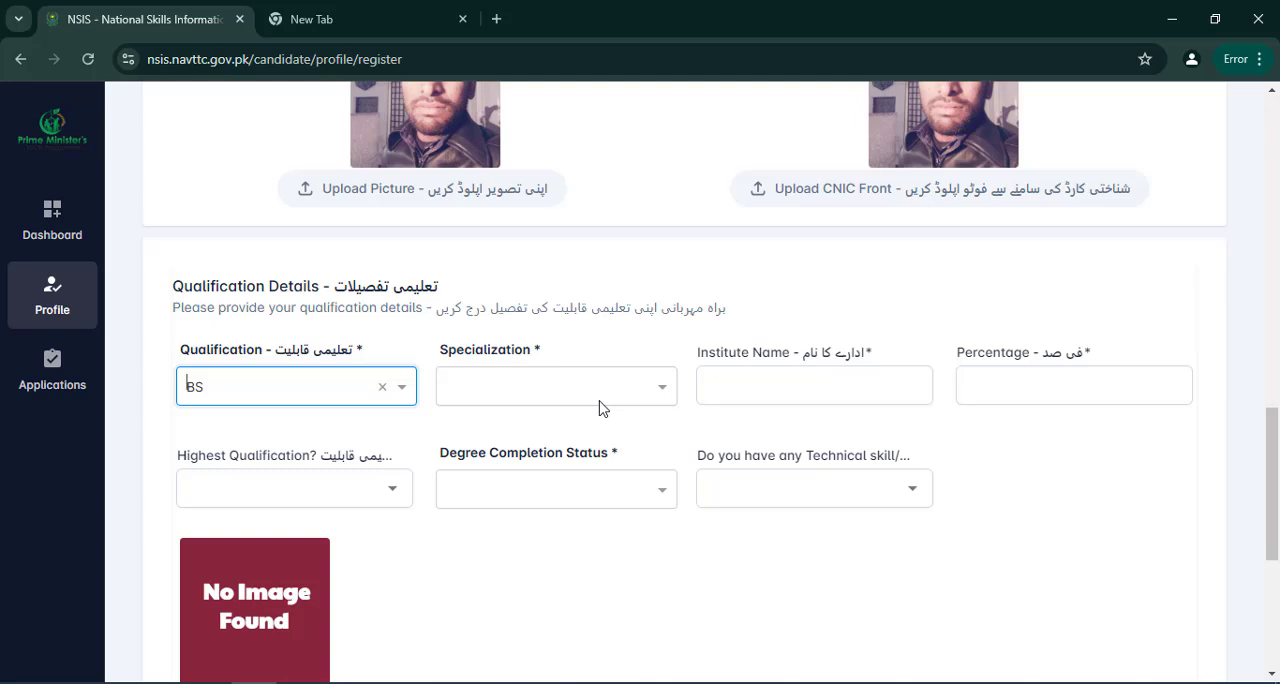
pyautogui.click(610, 404)
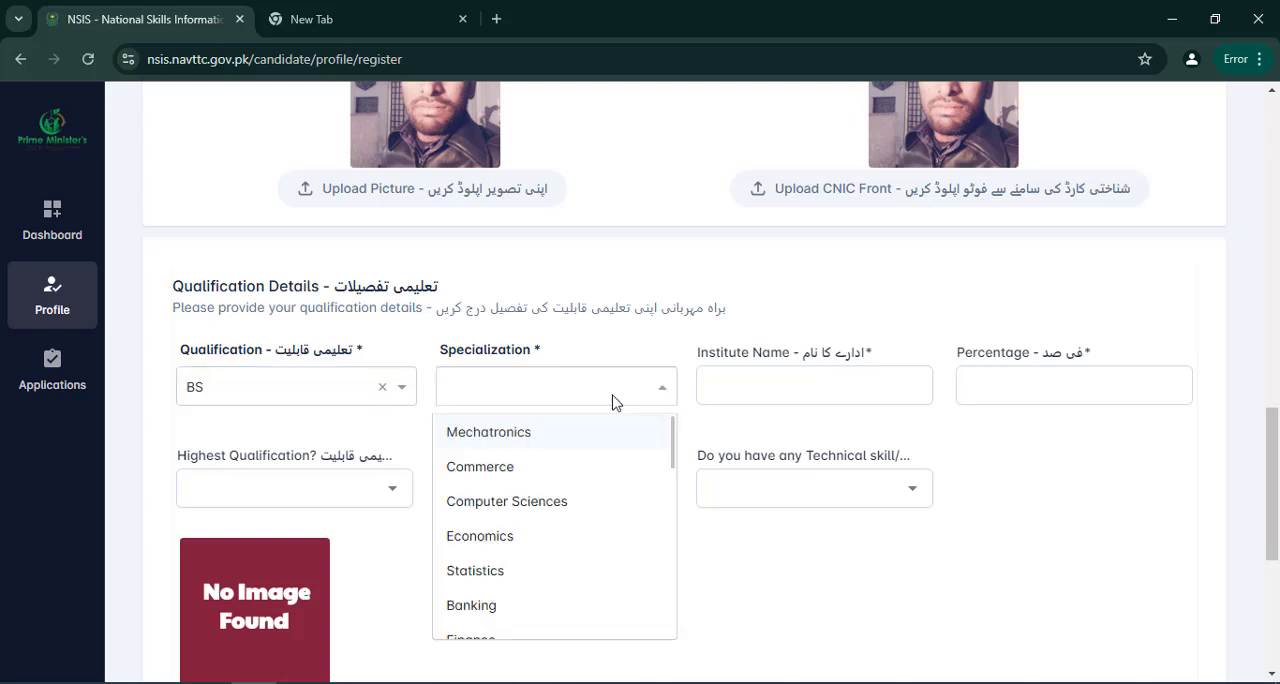
pyautogui.scroll(-2, 571, 549)
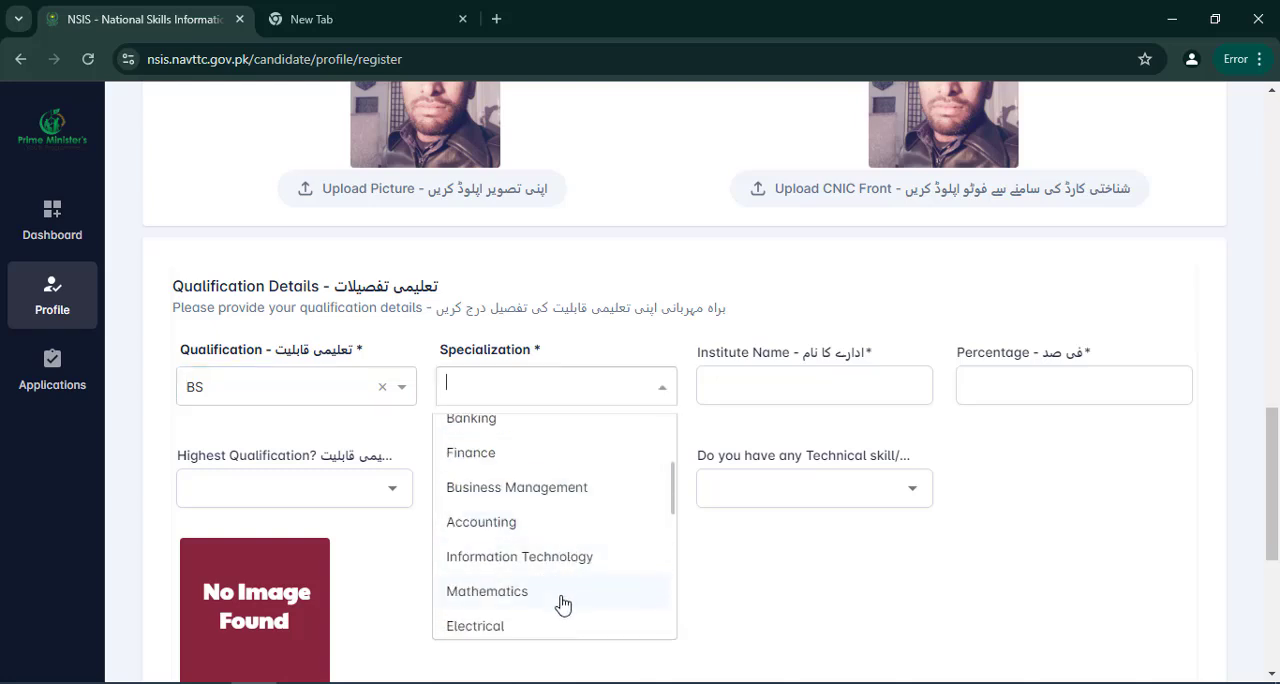
pyautogui.scroll(-3, 548, 560)
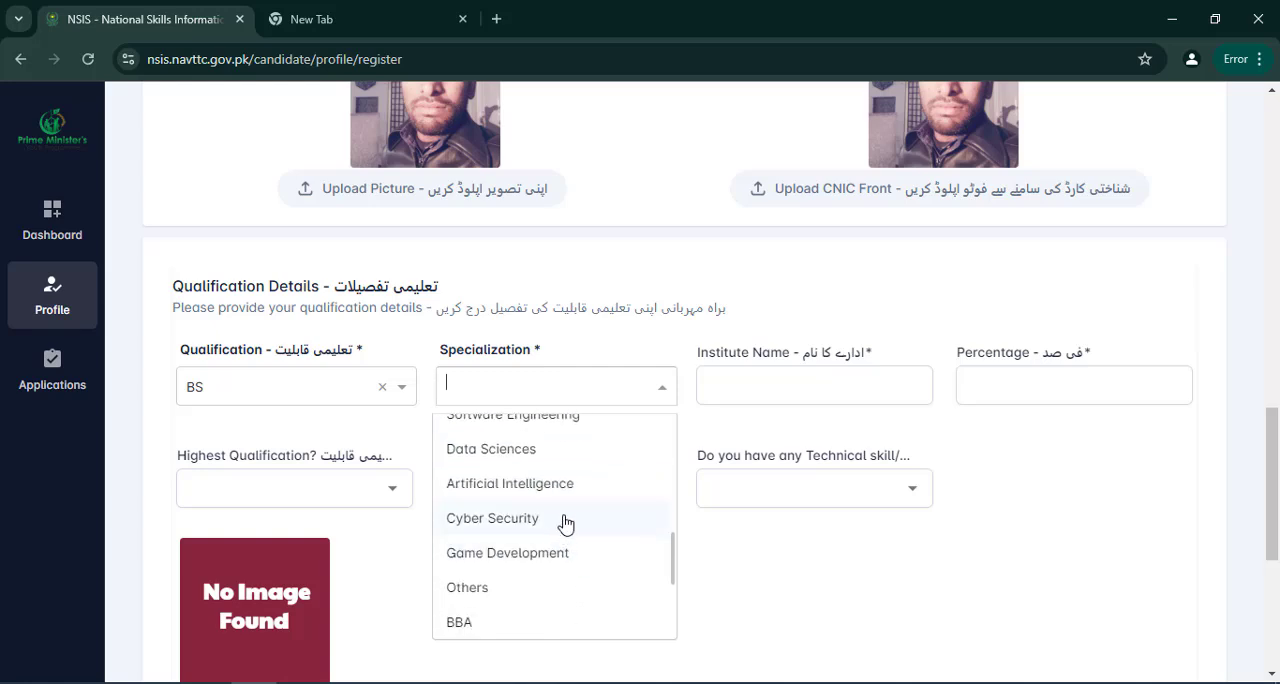
pyautogui.write('COM')
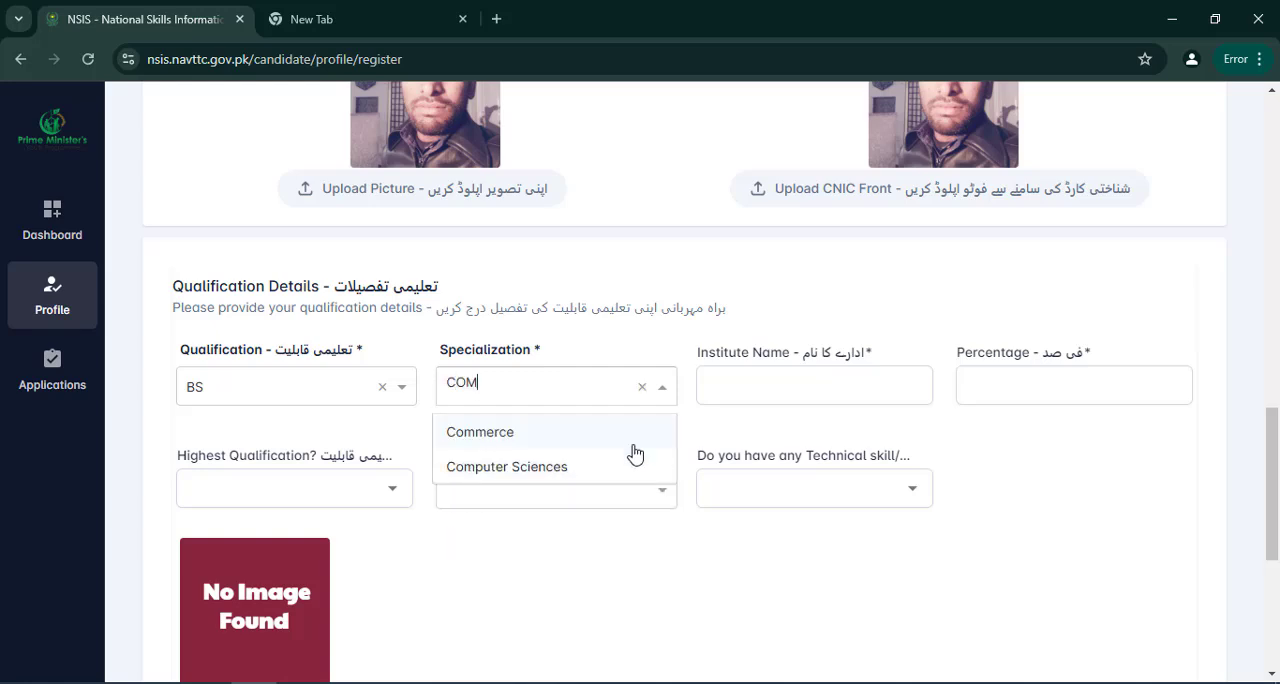
pyautogui.click(604, 467)
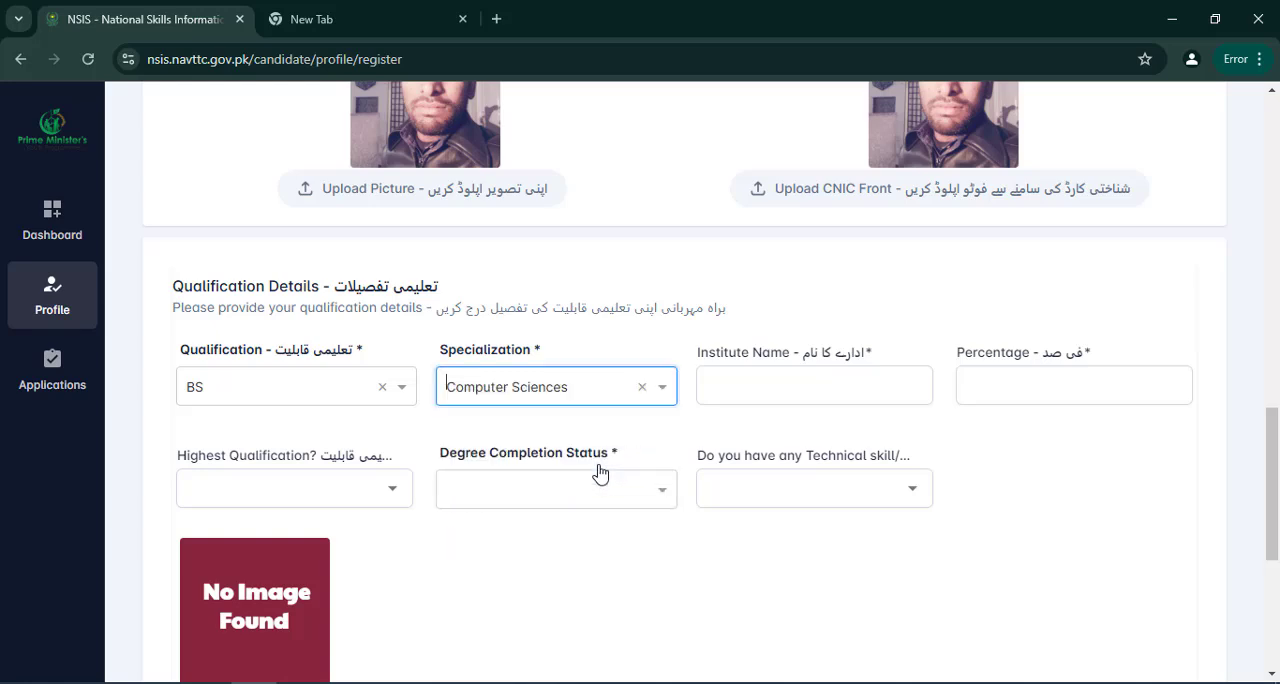
# - Enter VU as the institute name and 90 as the percentage for the BS qualification
pyautogui.click(819, 390)
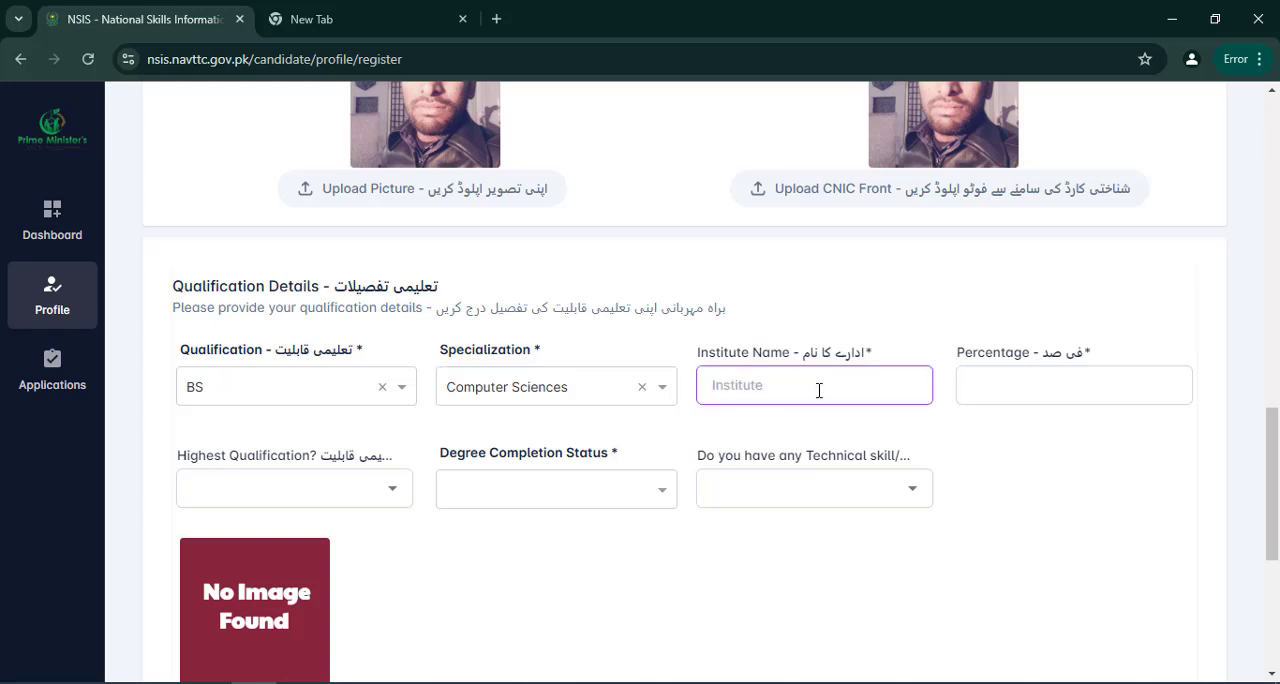
pyautogui.write('U')
pyautogui.press('BackSpace')
pyautogui.write('VU')
pyautogui.press('Tab')
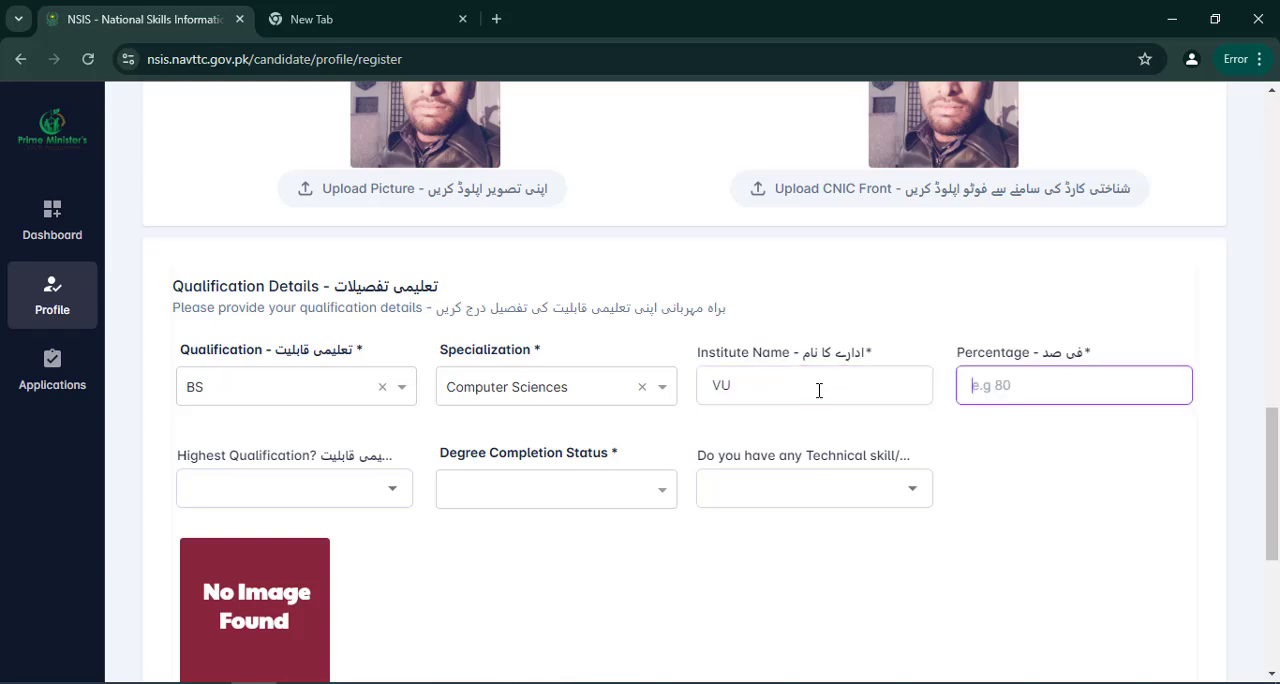
pyautogui.write('90')
pyautogui.press('Tab')
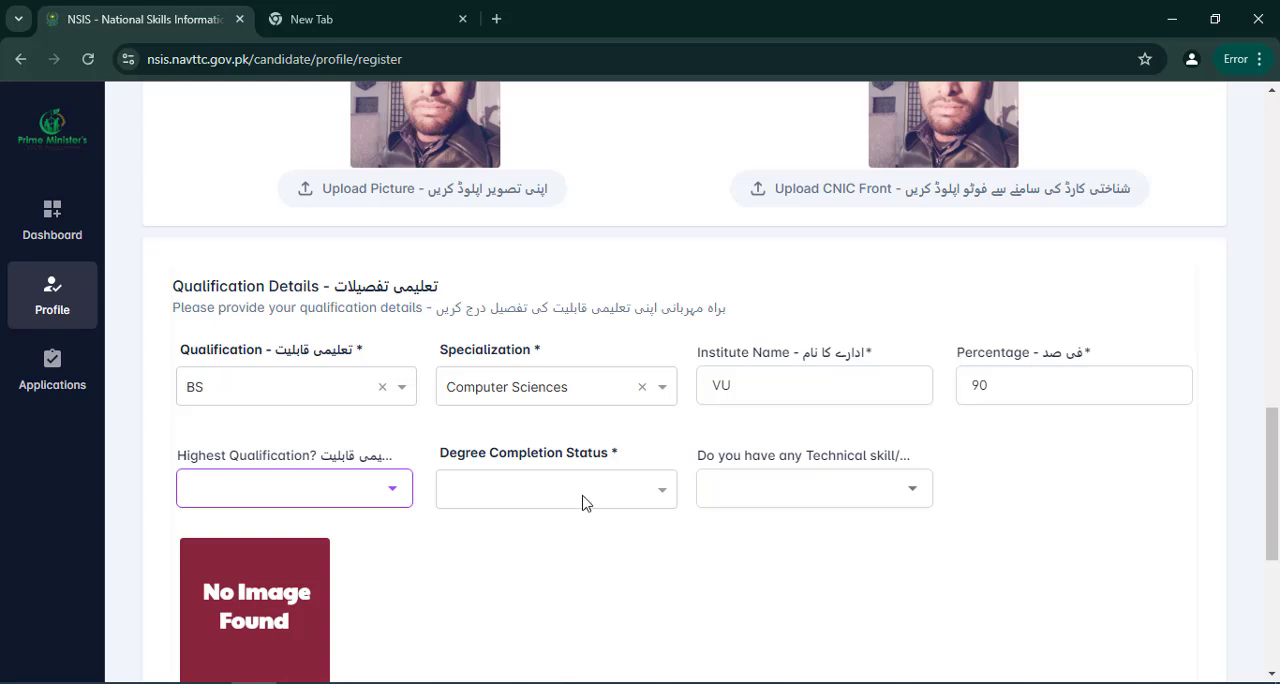
# - Mark BS as the highest qualification, set degree completion to Completed, and answer No for technical skill
pyautogui.click(350, 488)
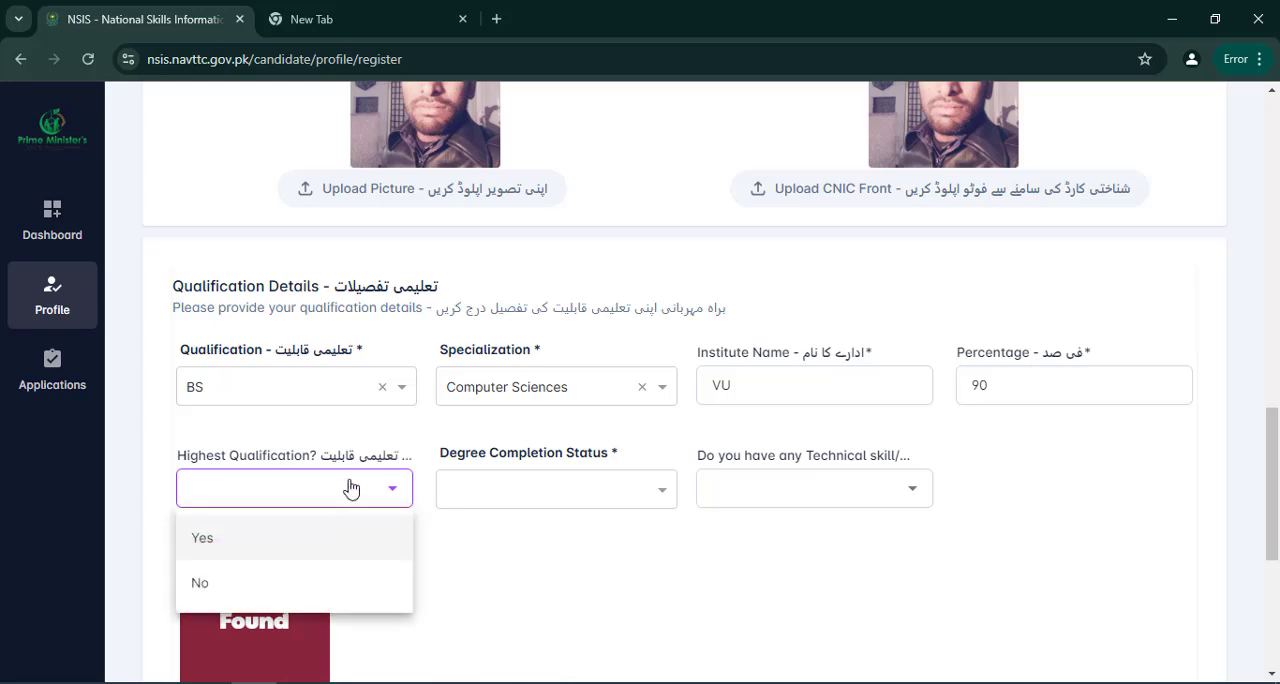
pyautogui.click(286, 554)
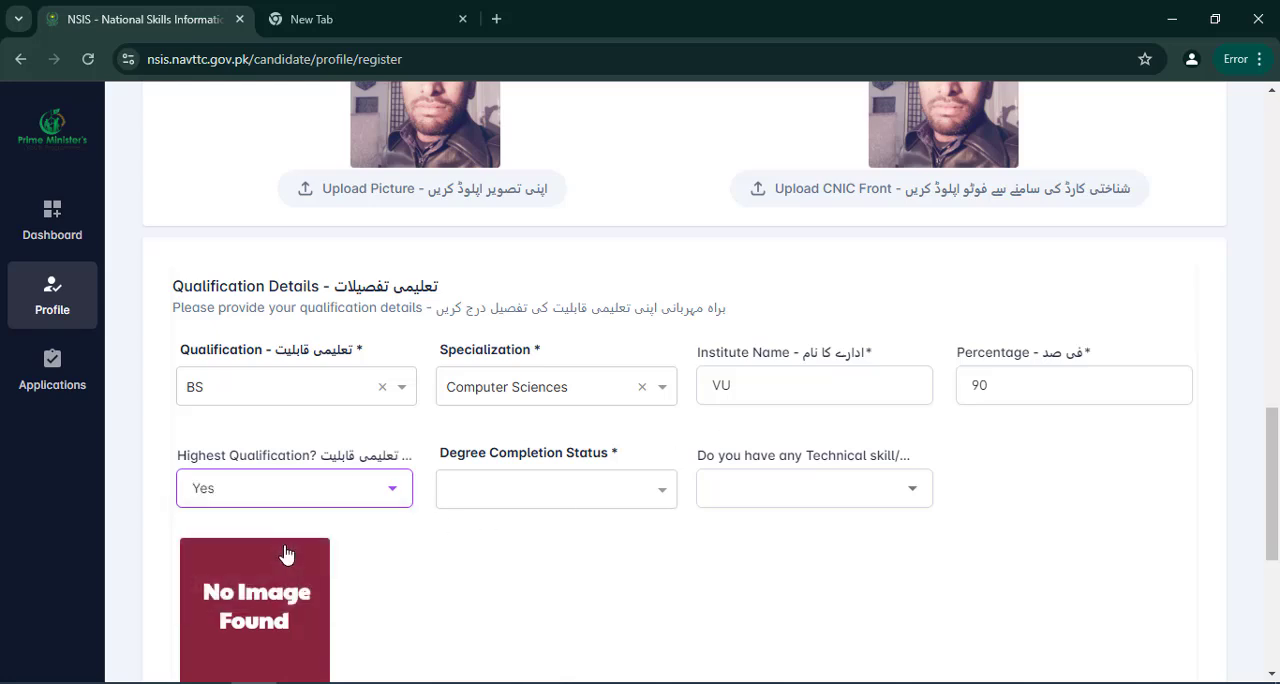
pyautogui.click(537, 497)
pyautogui.click(526, 545)
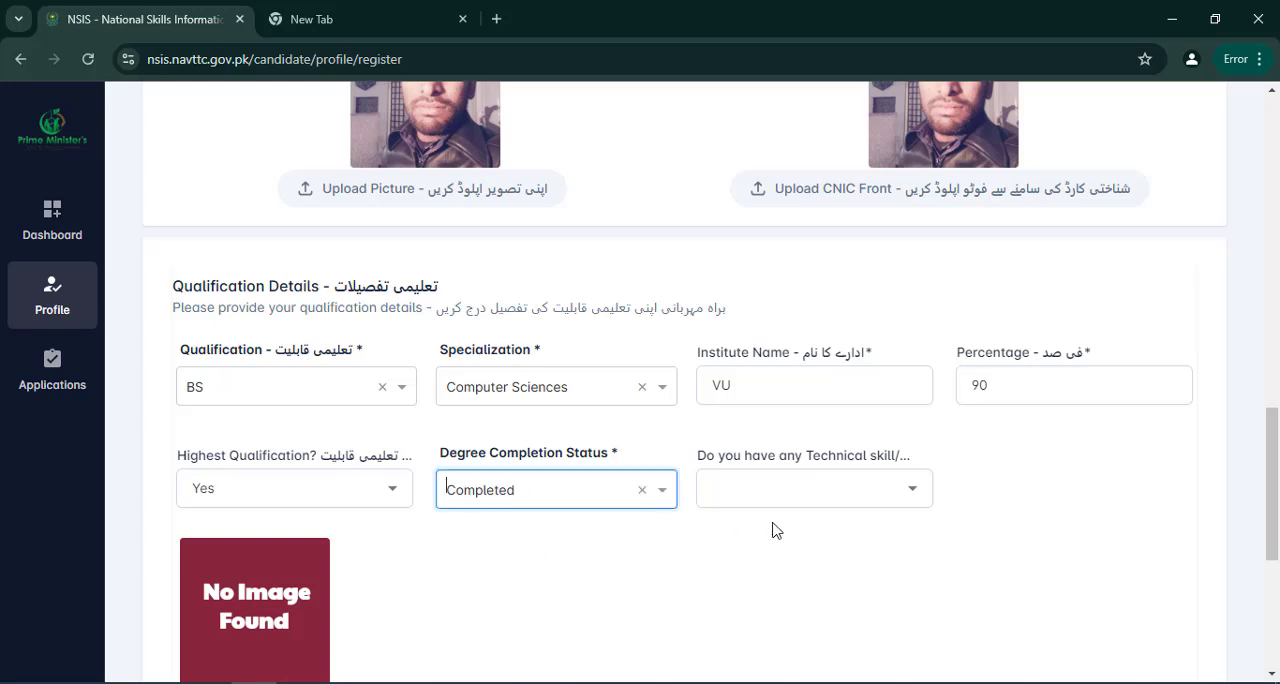
pyautogui.click(834, 502)
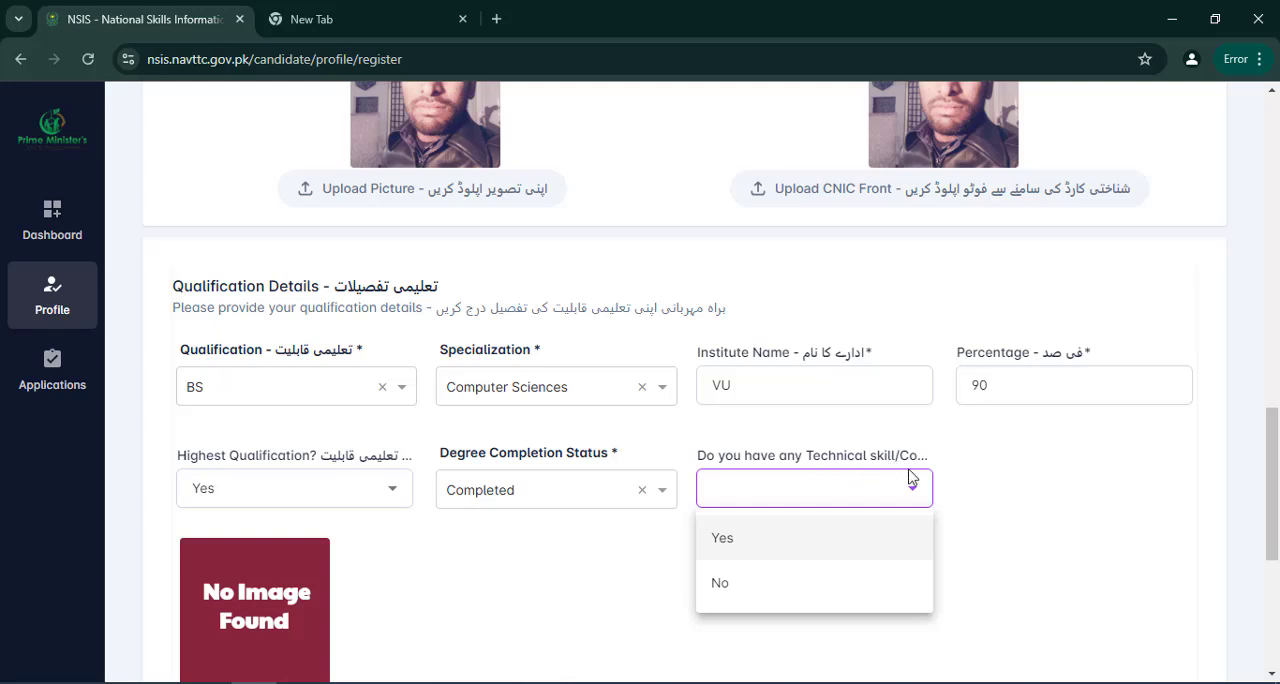
pyautogui.click(812, 592)
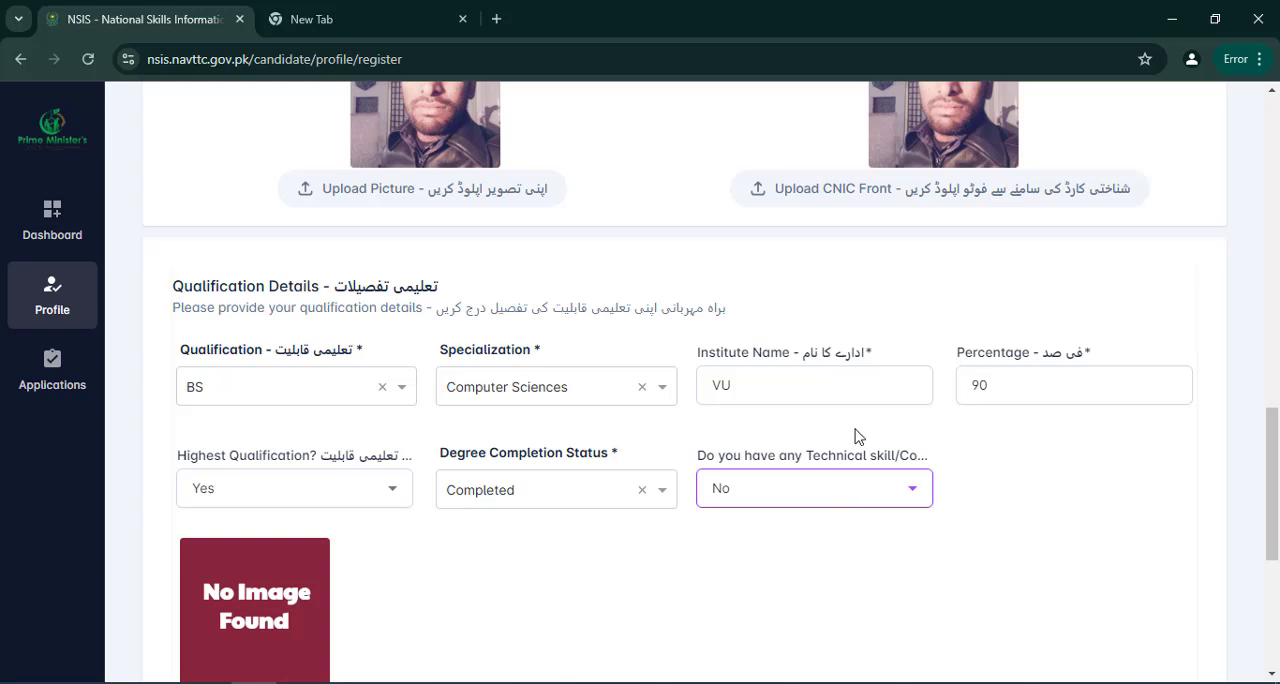
# - Upload the image file 8.jpeg from Local Disk (D:) as the degree certificate for BS
pyautogui.scroll(-2, 799, 432)
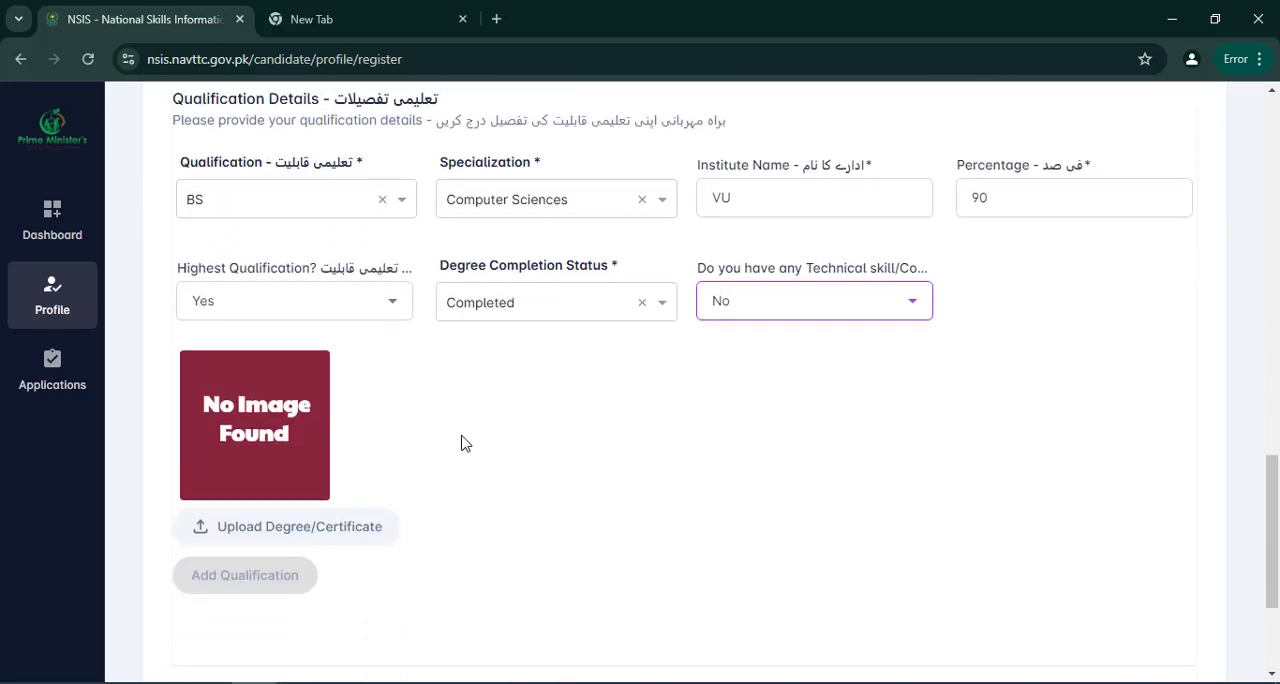
pyautogui.click(286, 538)
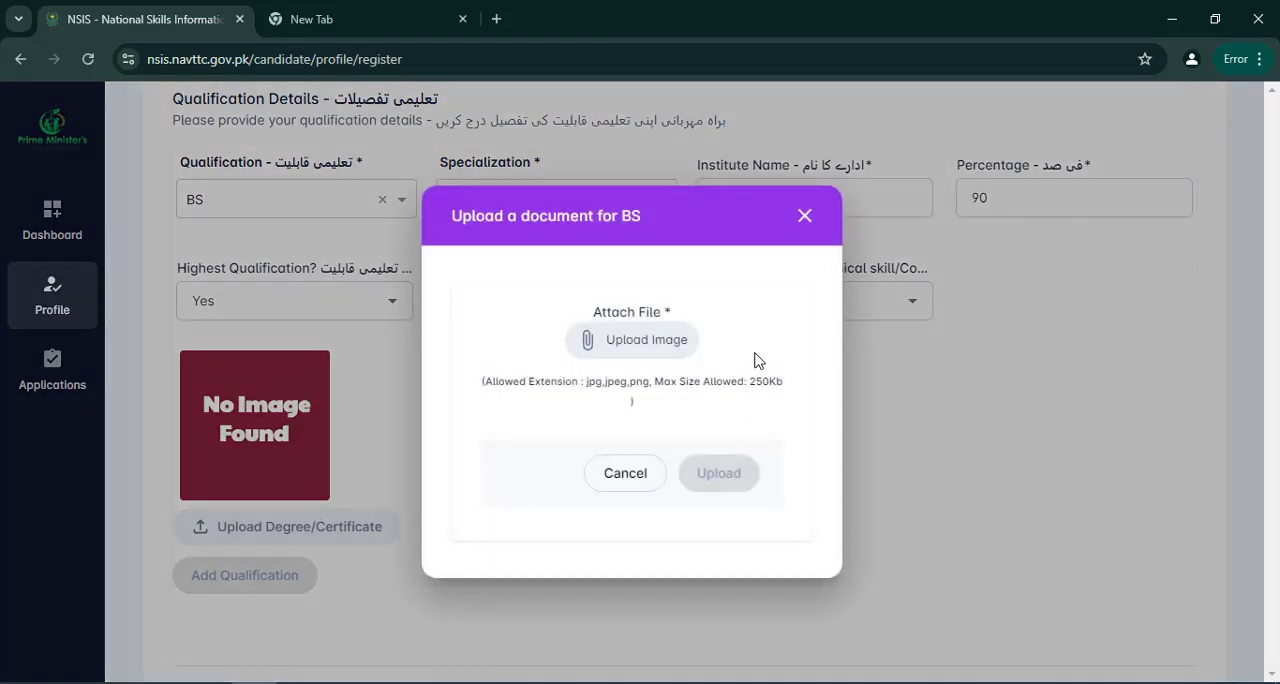
pyautogui.click(668, 350)
pyautogui.doubleClick(1010, 300)
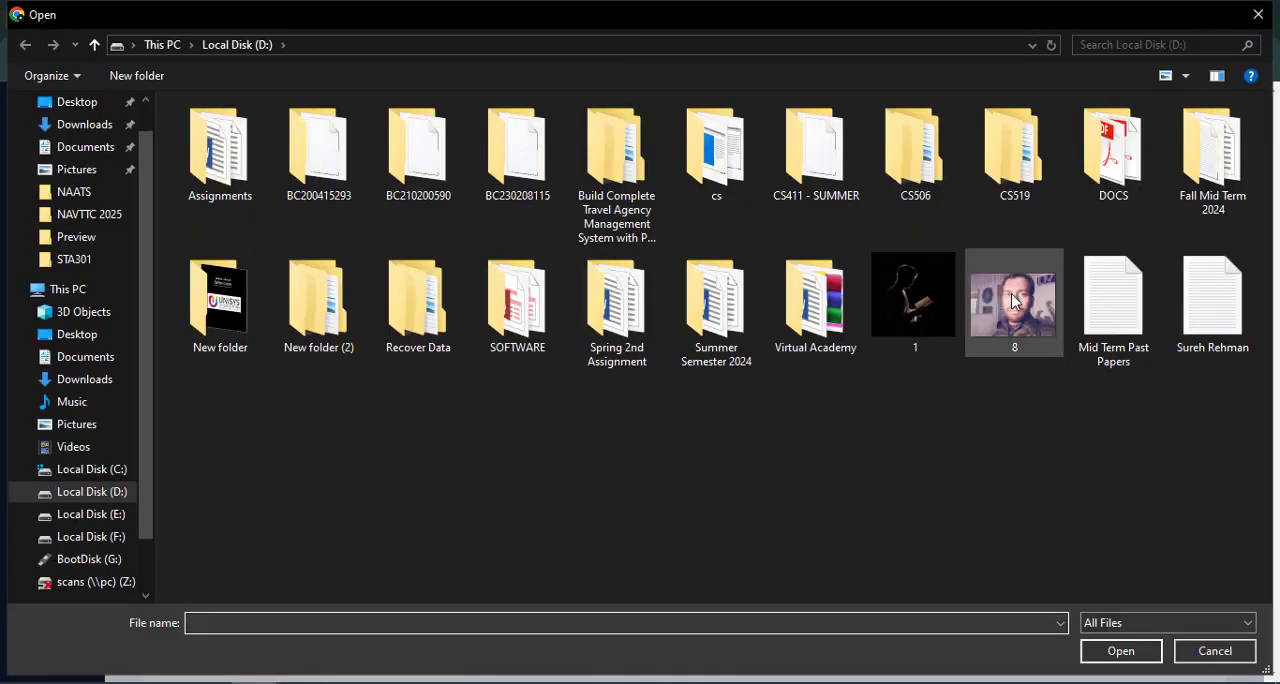
pyautogui.click(721, 536)
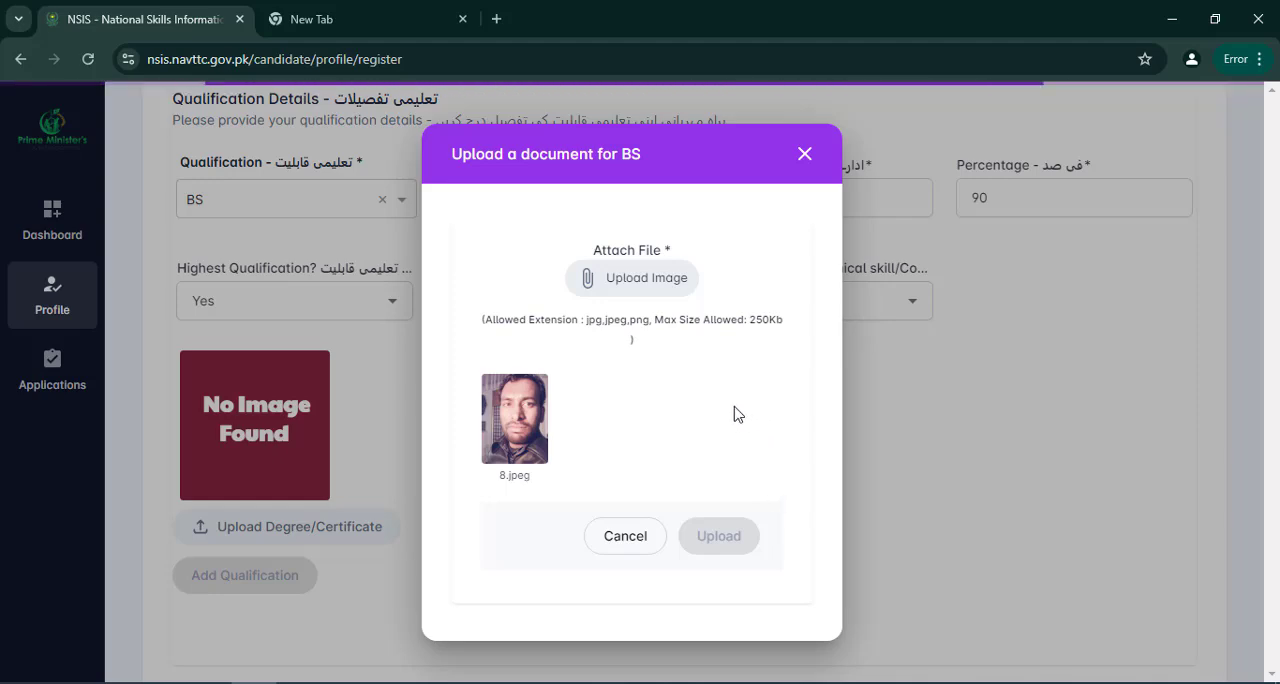
# - Add the filled-in BS qualification to the candidate's qualification records
pyautogui.scroll(-2, 434, 472)
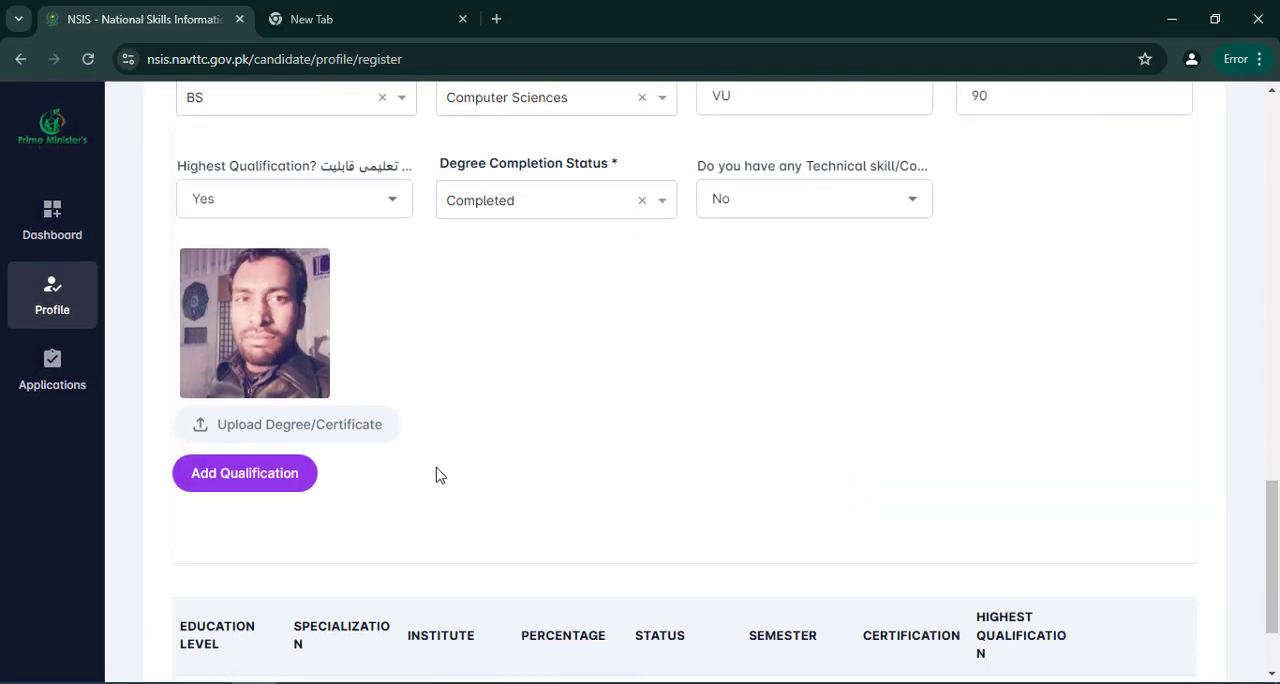
pyautogui.scroll(2, 472, 402)
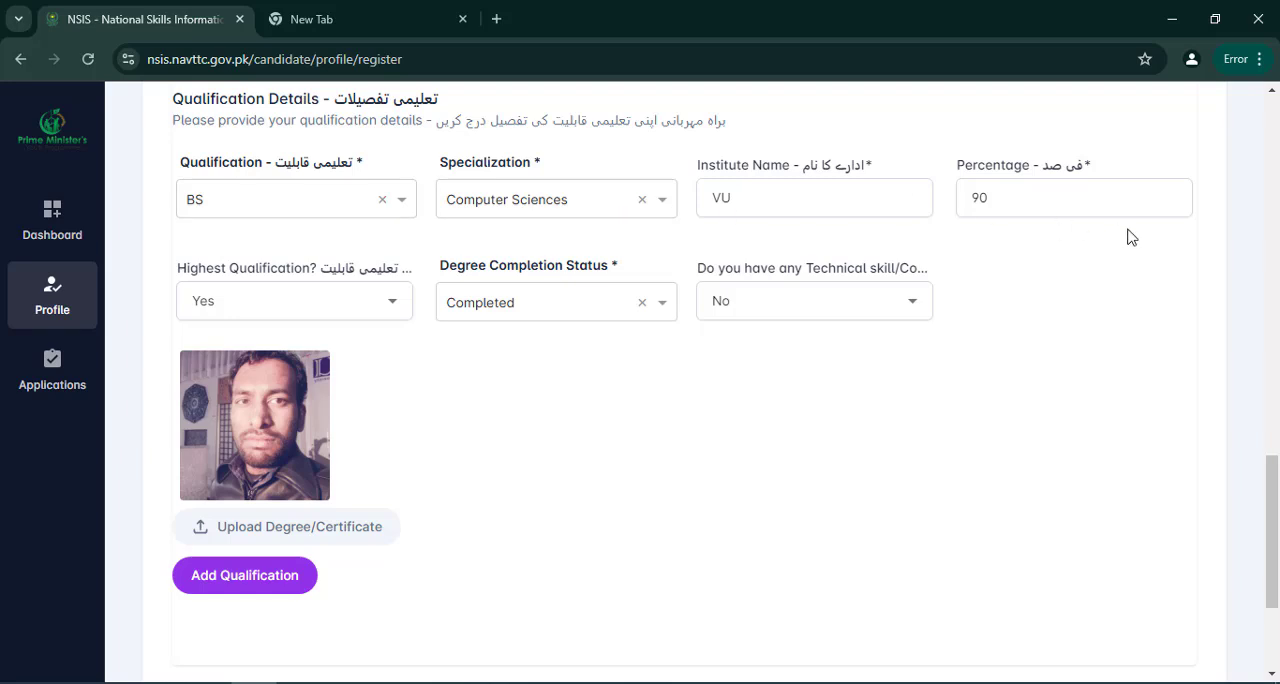
pyautogui.click(239, 590)
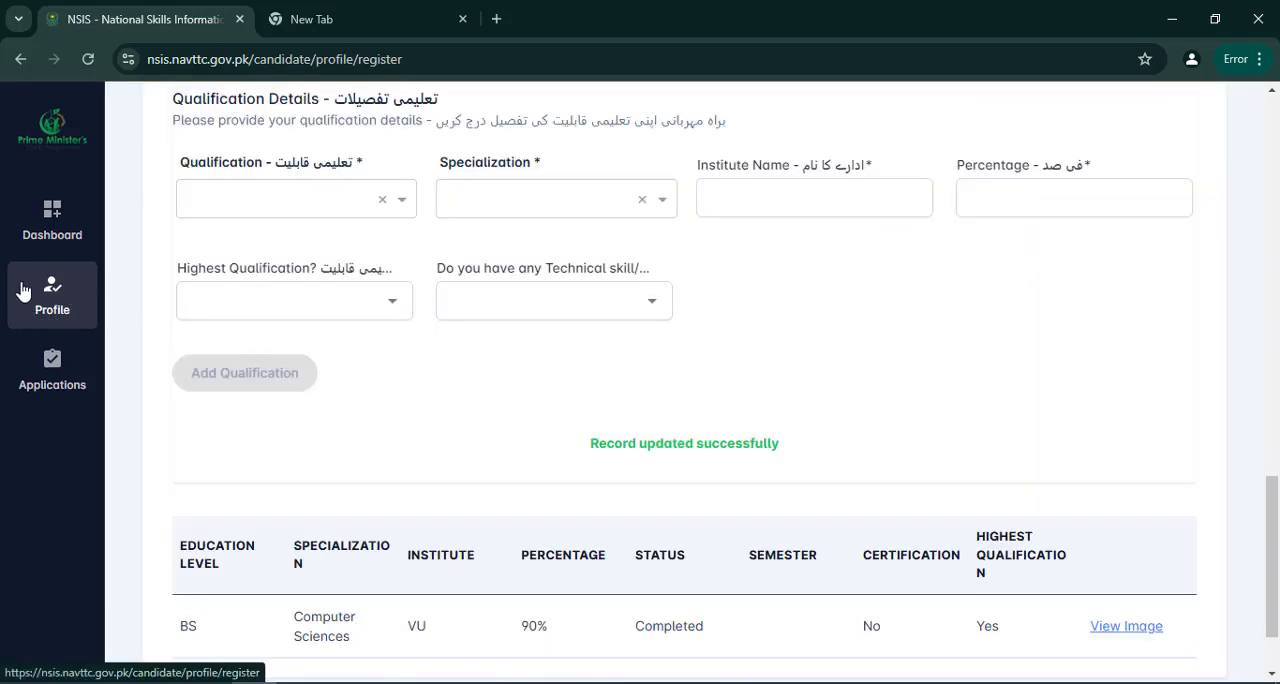
# - Open the candidate applications page and choose to find the institute by district
pyautogui.scroll(-2, 649, 300)
pyautogui.scroll(12, 680, 375)
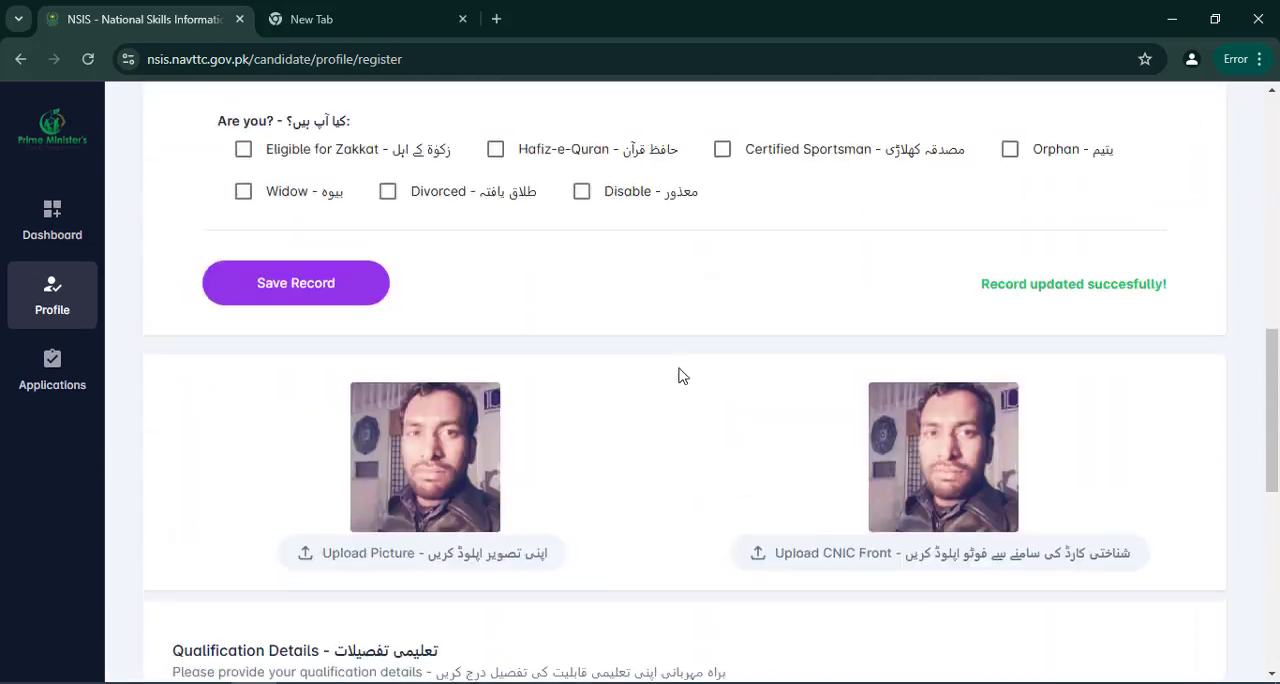
pyautogui.scroll(2, 680, 370)
pyautogui.scroll(-14, 686, 354)
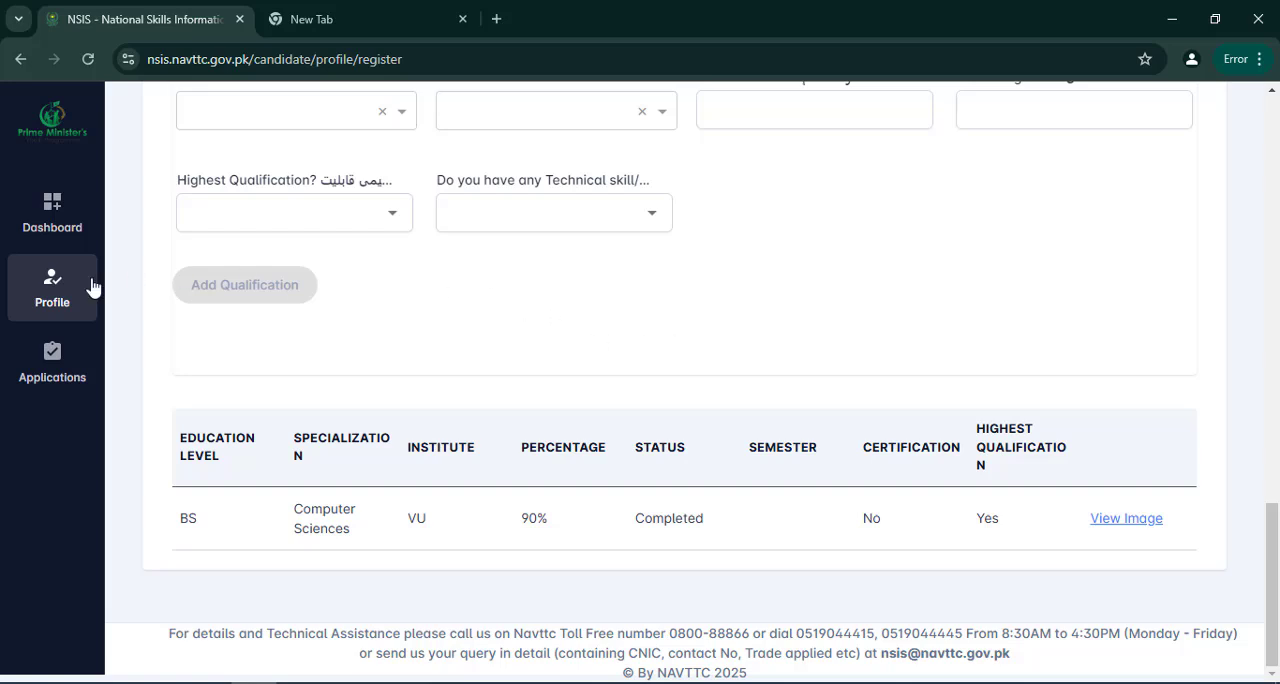
pyautogui.click(42, 387)
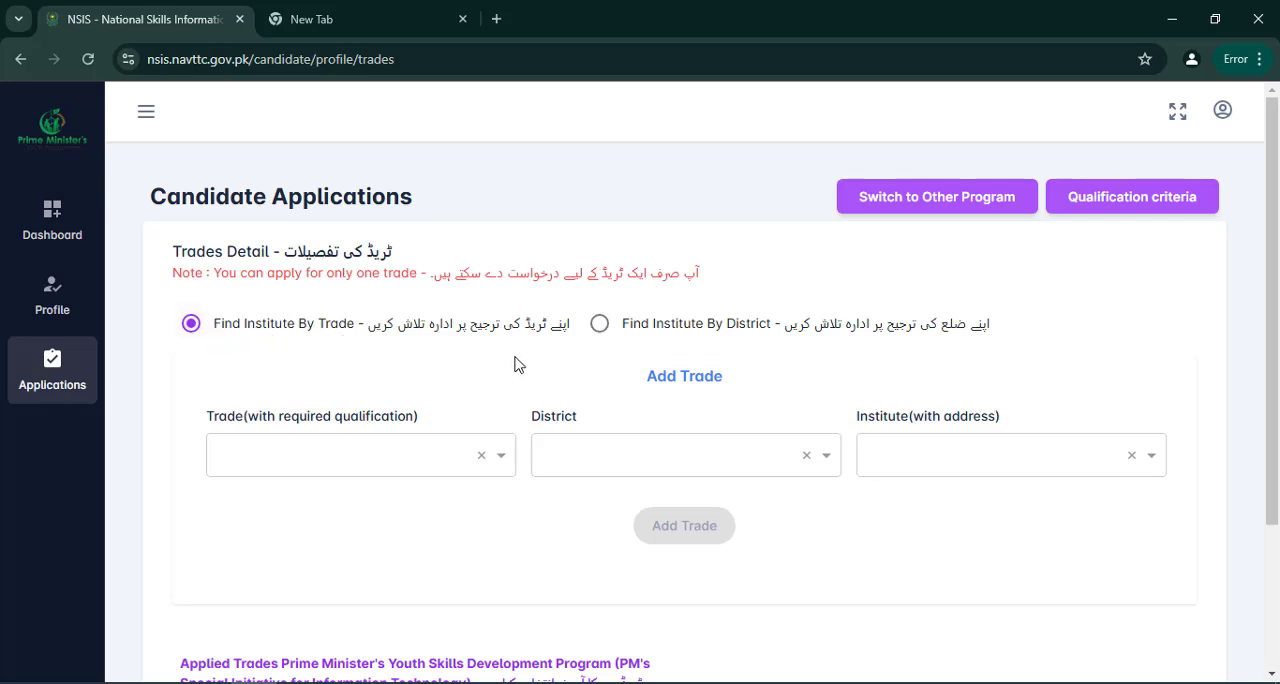
pyautogui.click(765, 330)
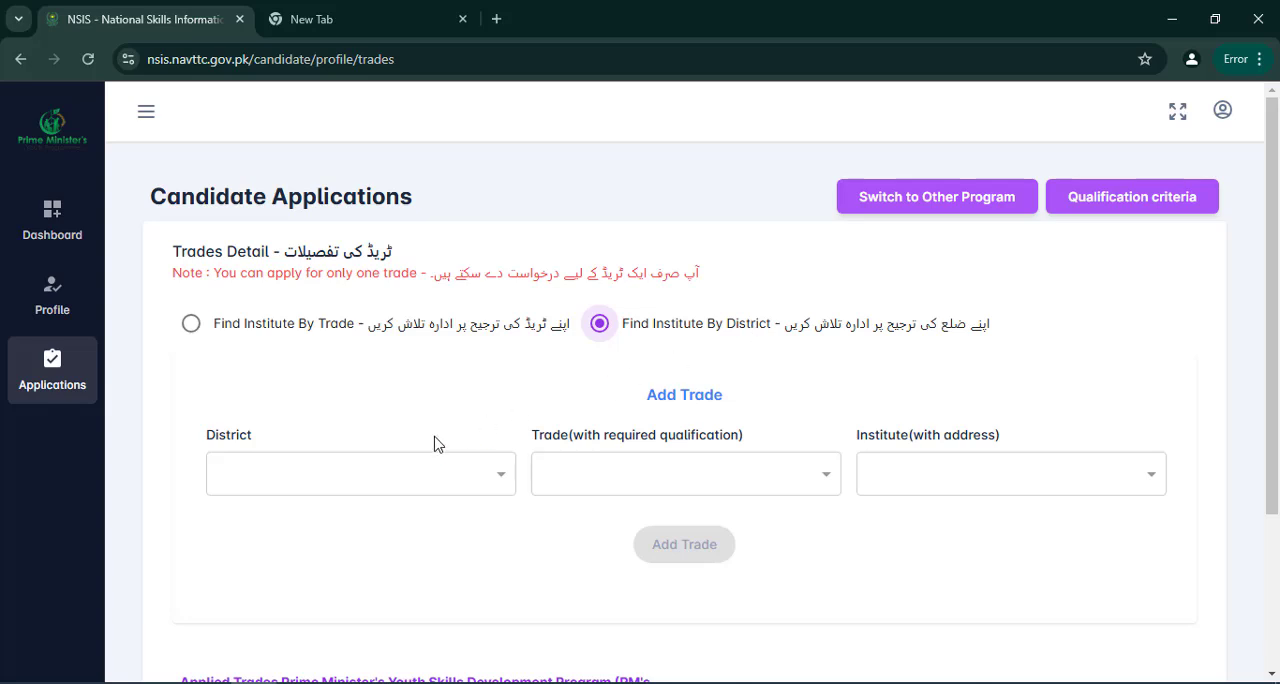
# - Select the district Jhang and the trade Advance Web application Development for the application
pyautogui.click(372, 476)
pyautogui.write('JHA')
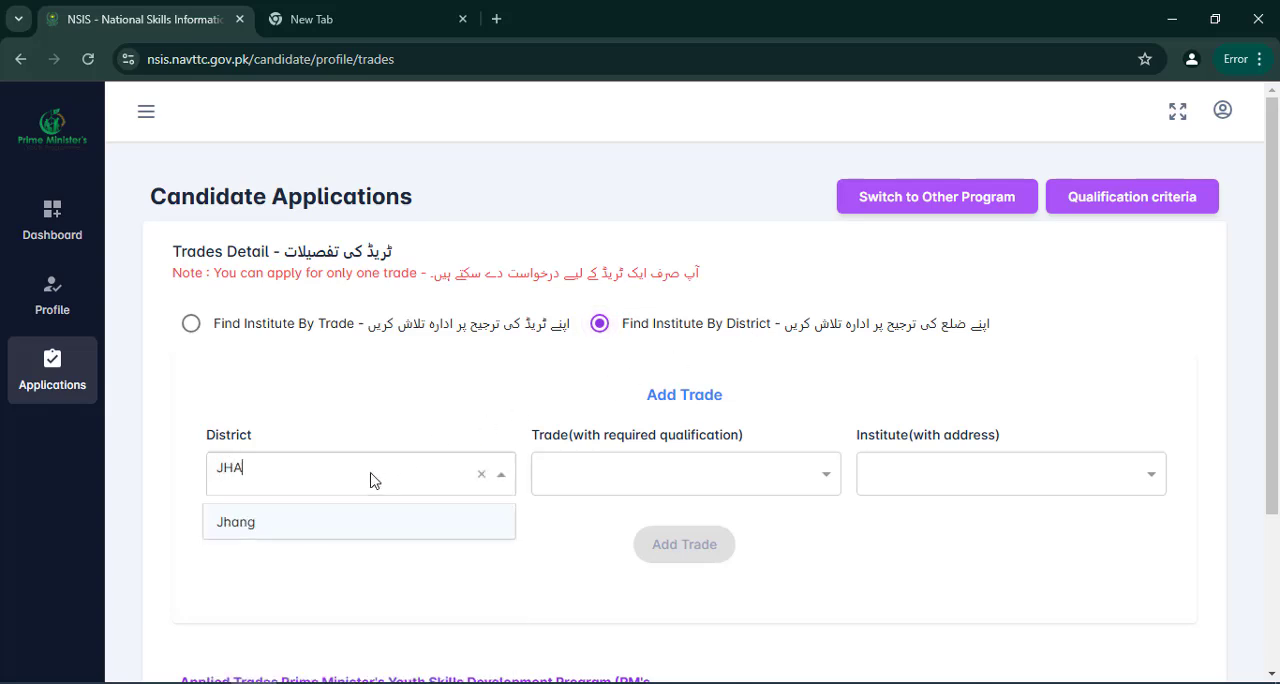
pyautogui.click(326, 519)
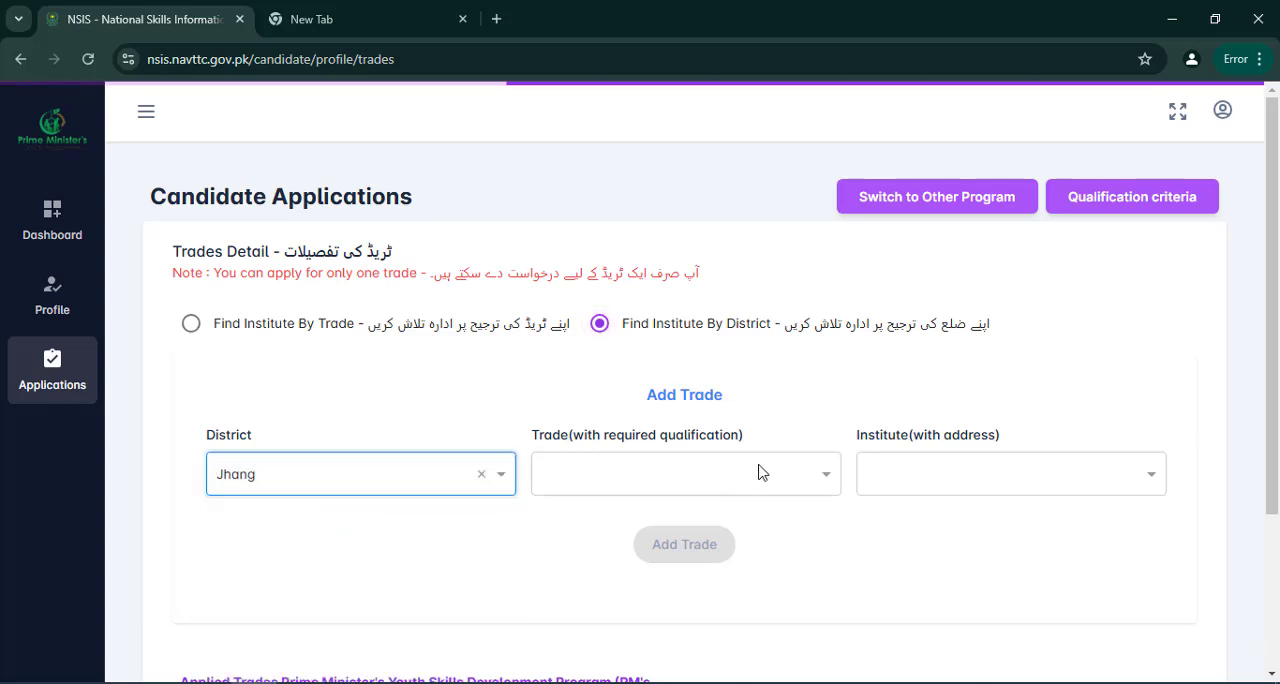
pyautogui.click(727, 478)
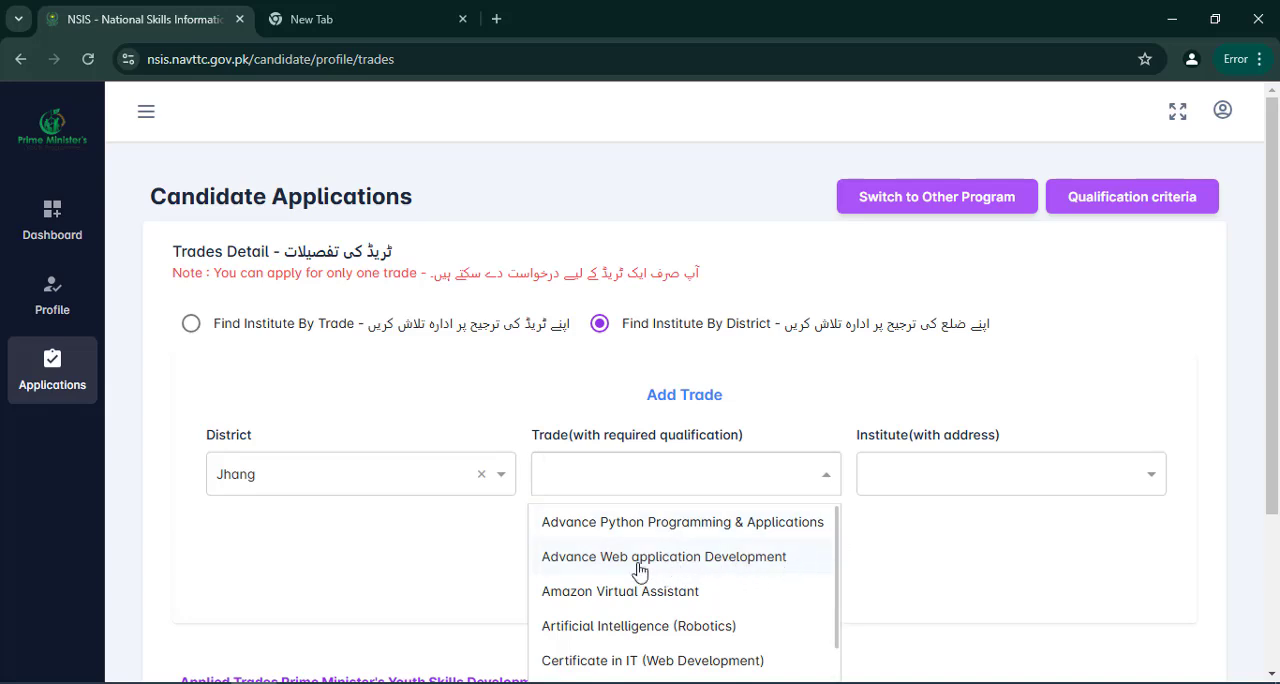
pyautogui.click(745, 565)
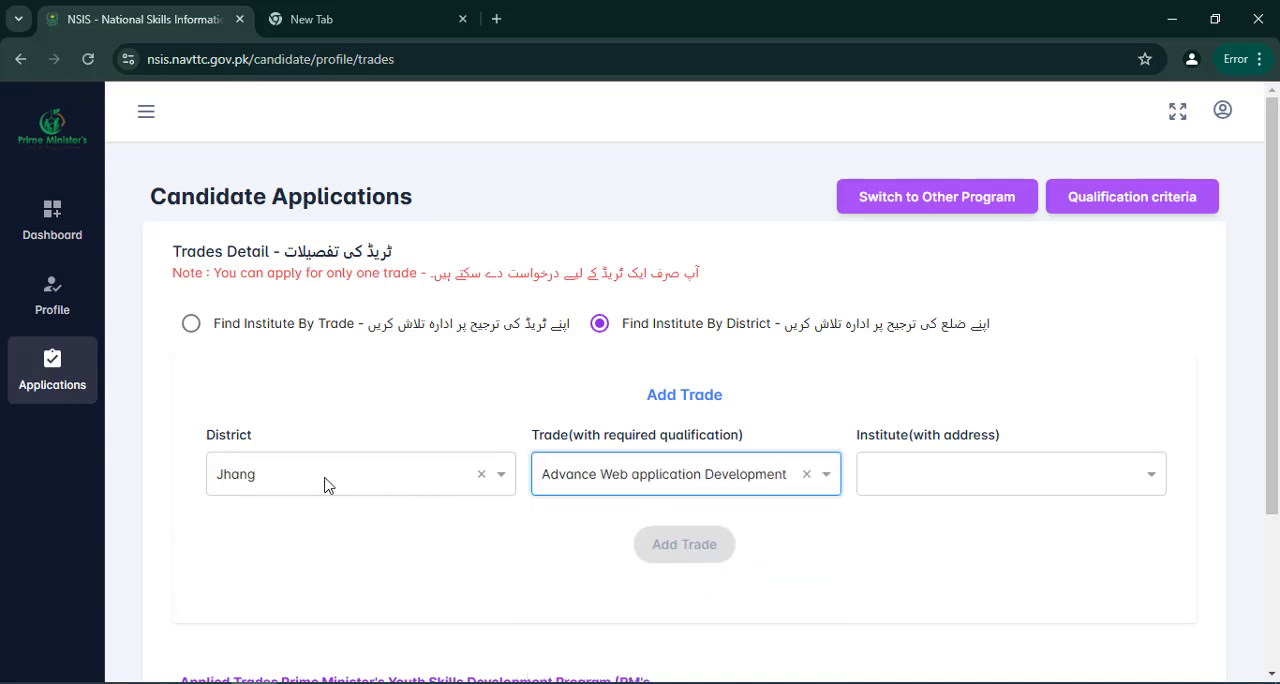
# - Browse the list of trades offered in the district Jhang
pyautogui.click(725, 490)
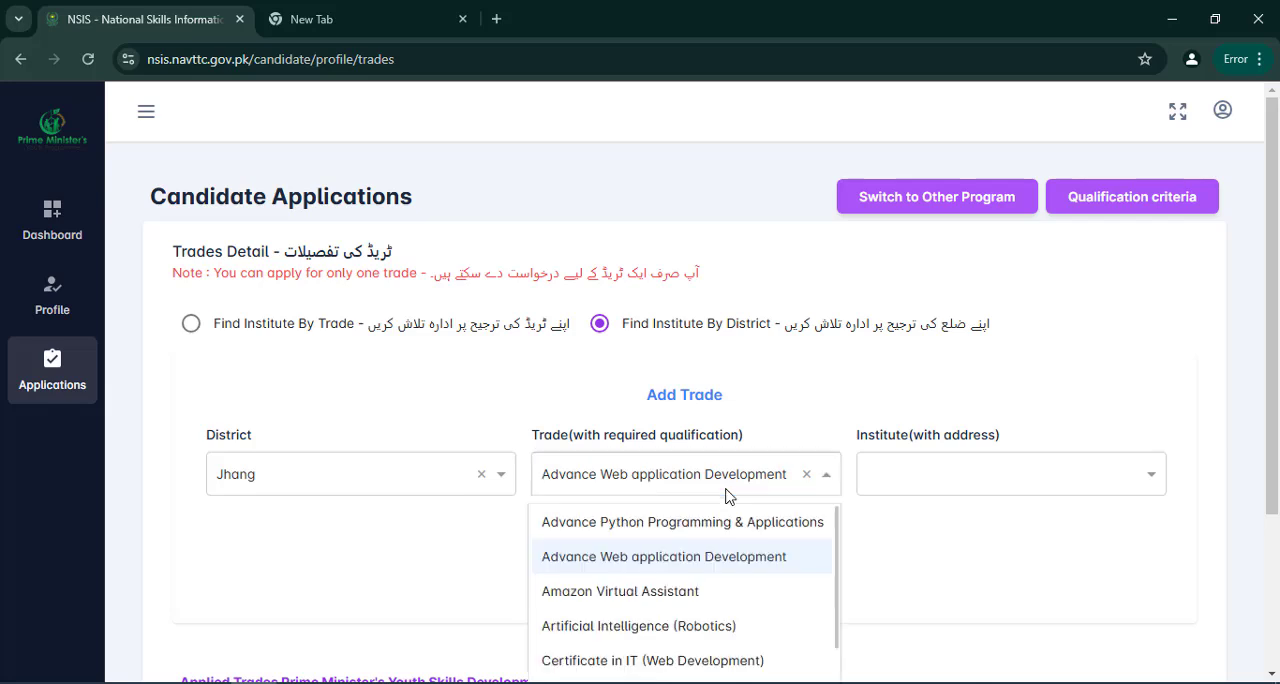
pyautogui.scroll(-2, 720, 610)
pyautogui.scroll(2, 720, 606)
pyautogui.scroll(-2, 676, 630)
pyautogui.scroll(2, 683, 620)
pyautogui.click(920, 480)
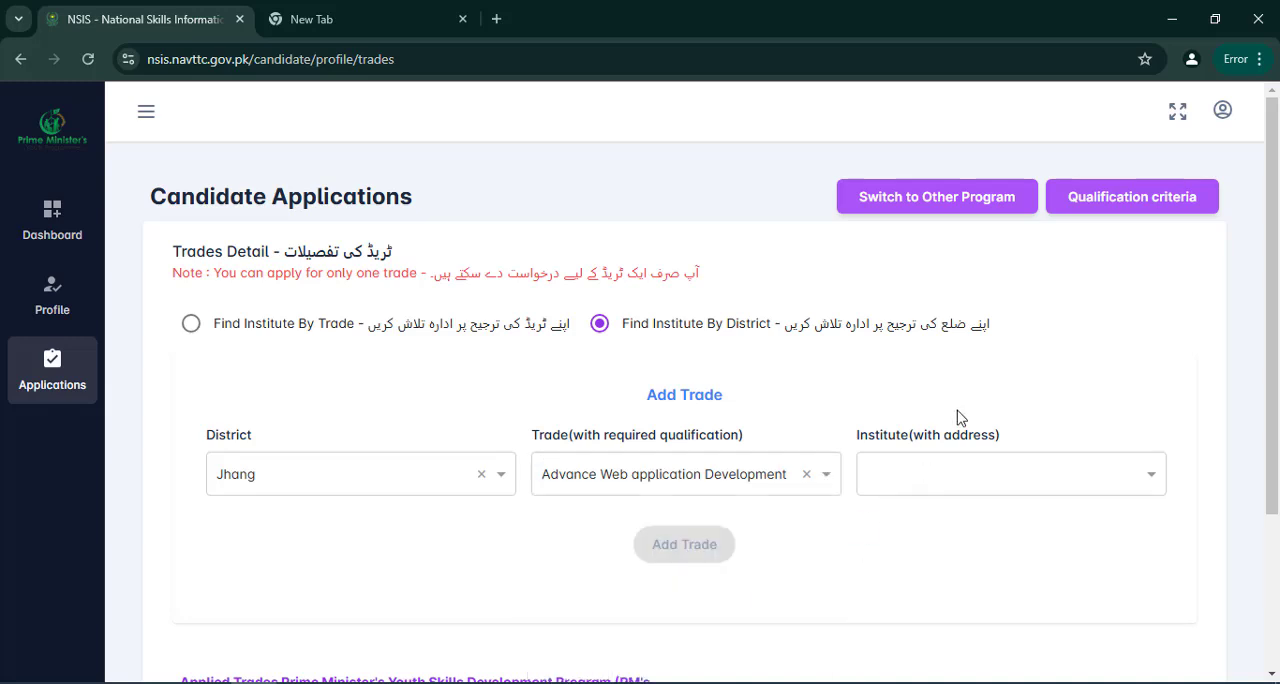
# - Choose The Socrates Tech Private Limited as institute, switch the trade to Certificate in IT (Web Development), and check its available institutes
pyautogui.click(958, 482)
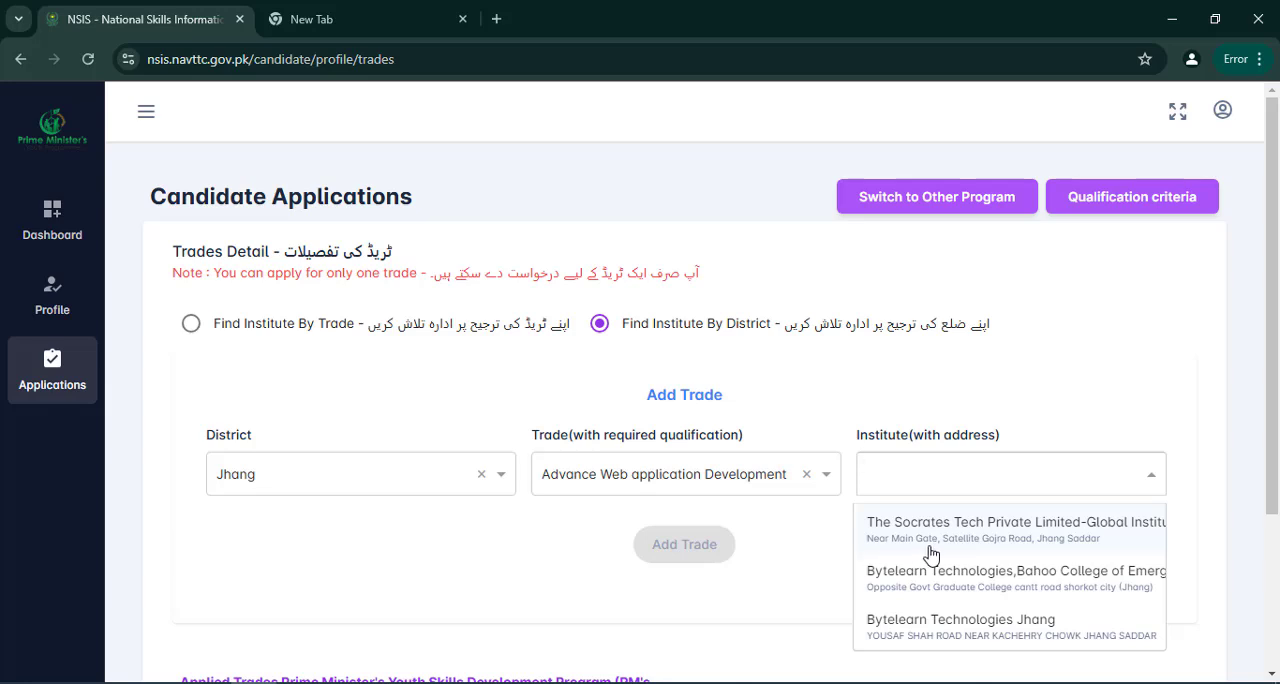
pyautogui.click(1004, 530)
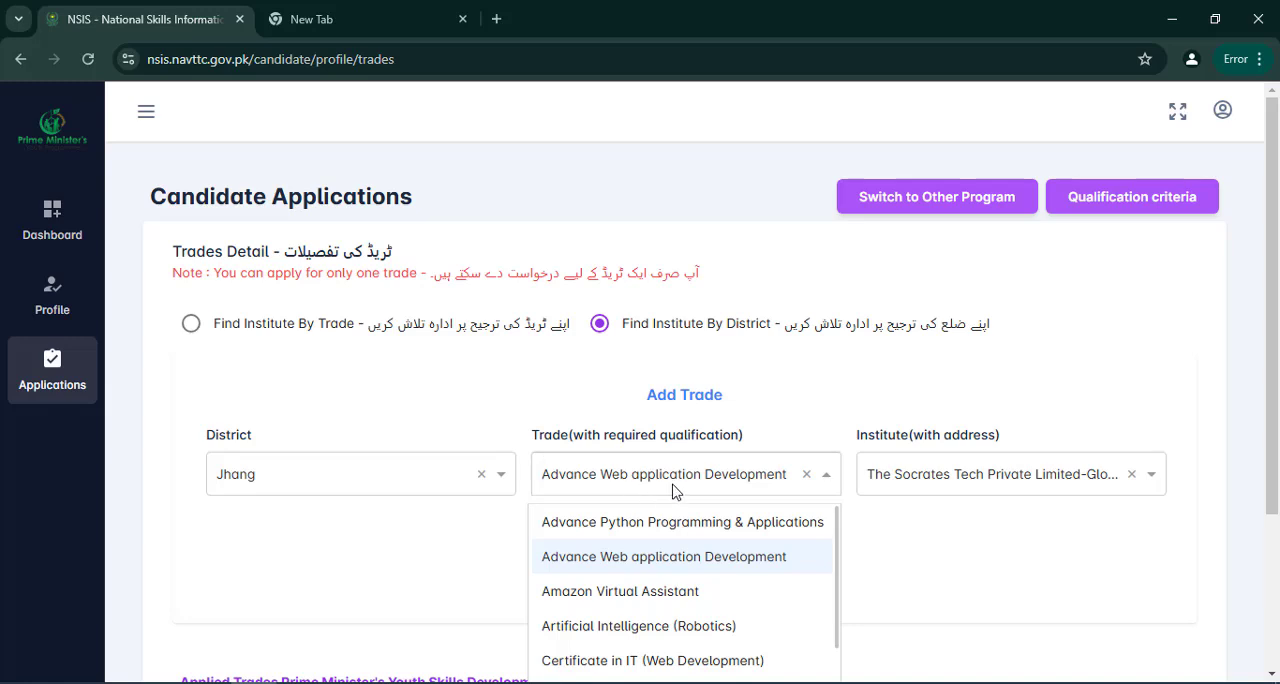
pyautogui.click(690, 661)
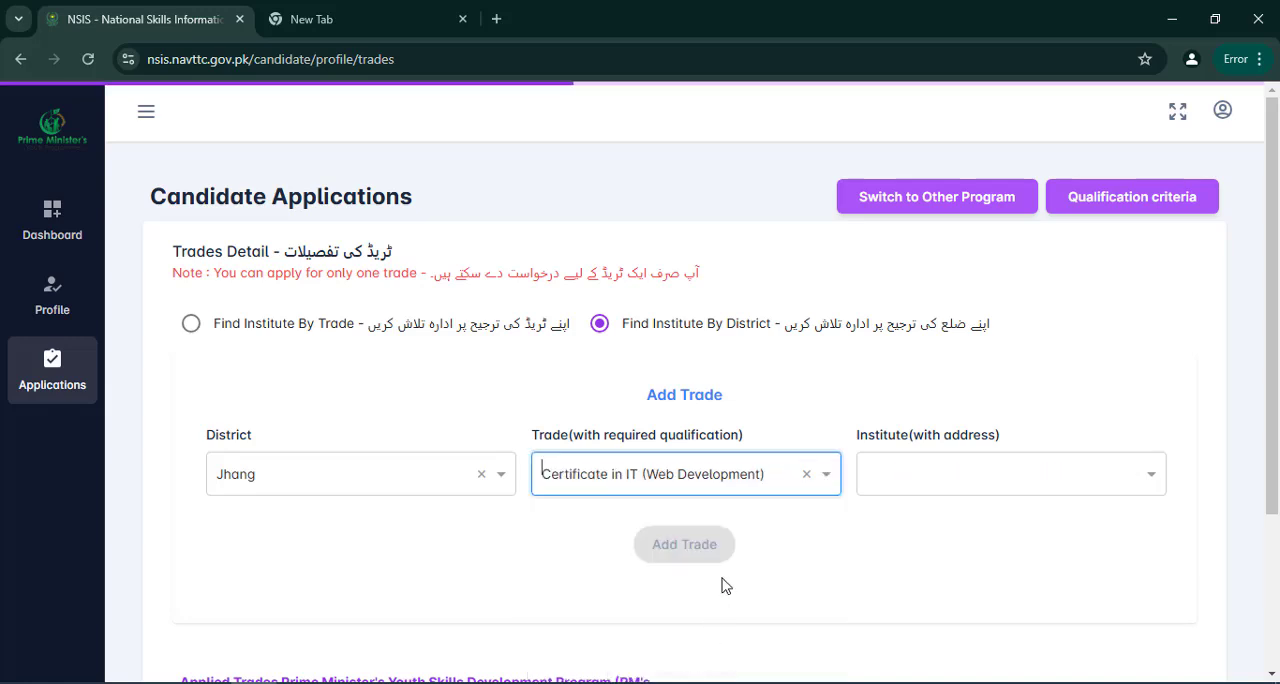
pyautogui.click(1005, 477)
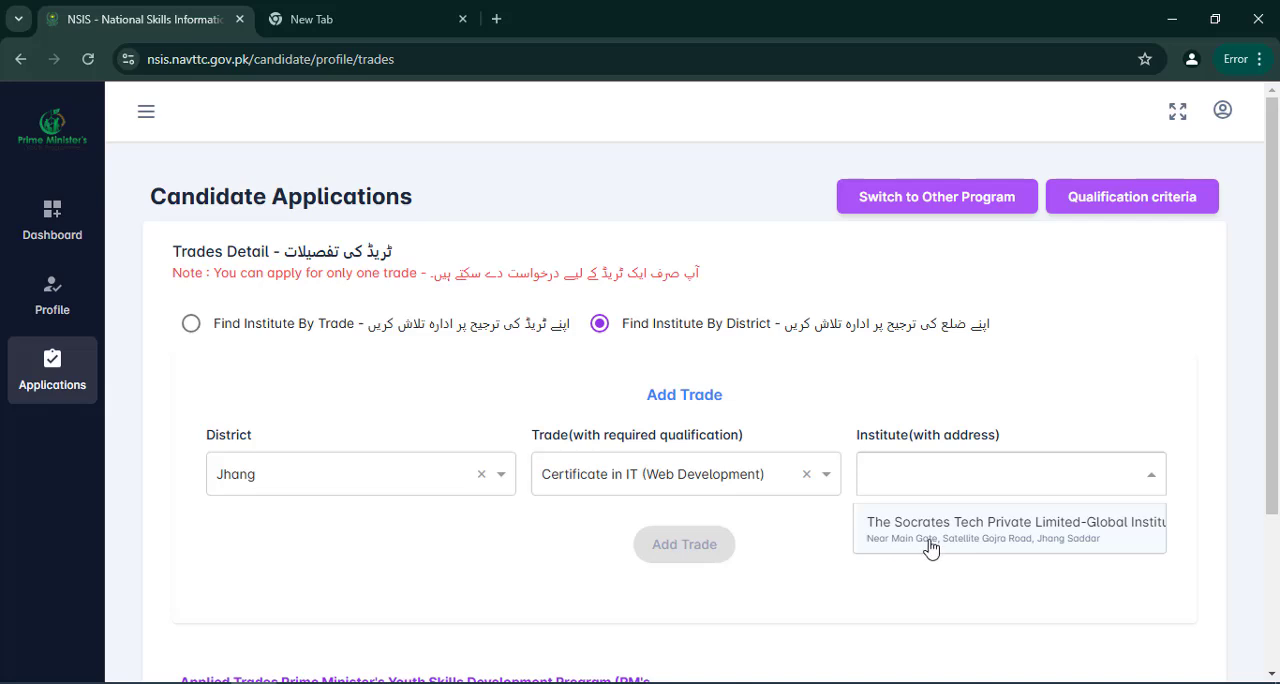
# - Set the trade to Advance Web application Development with The Socrates Tech Private Limited near Main Gate, Satellite Gojra Road, Jhang Saddar, as institute
pyautogui.click(672, 462)
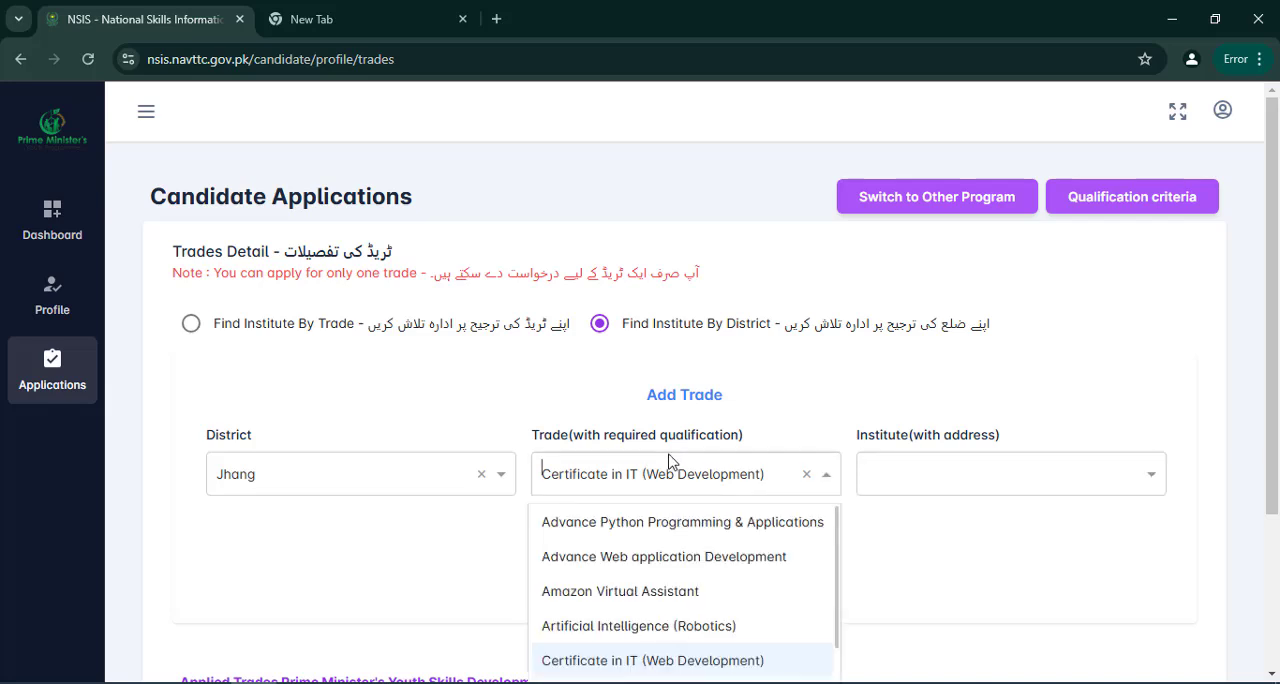
pyautogui.click(666, 557)
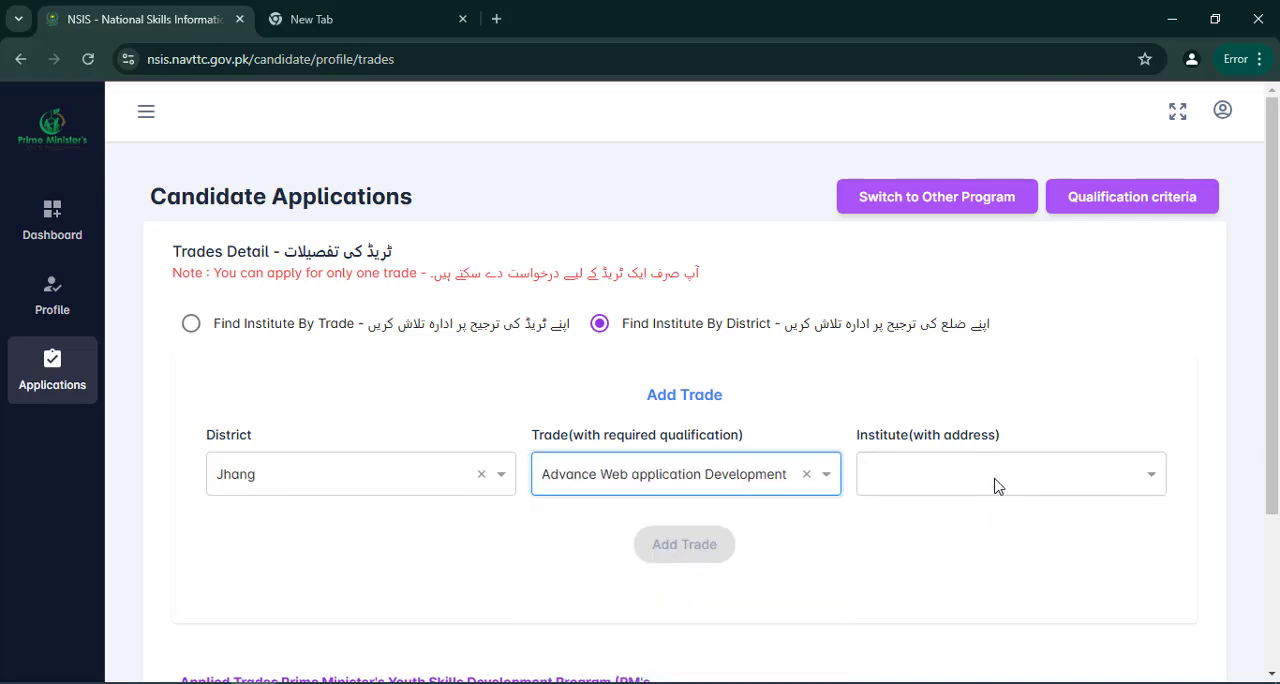
pyautogui.click(1008, 484)
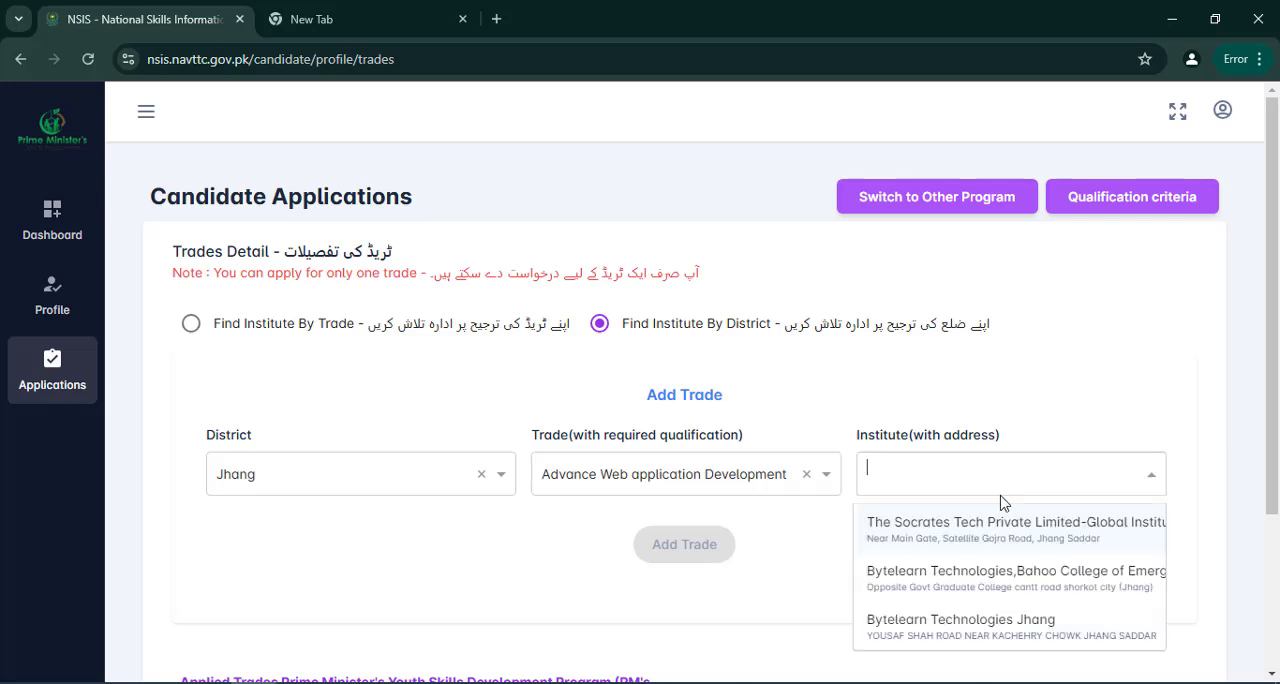
pyautogui.click(932, 541)
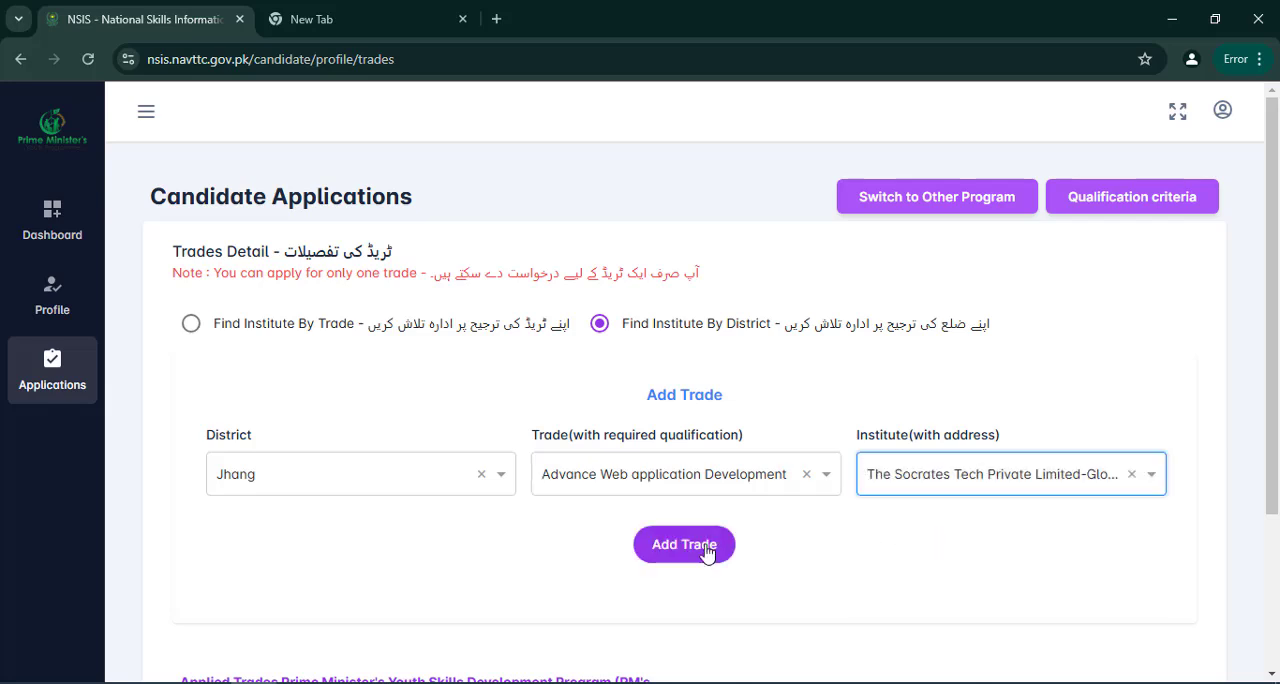